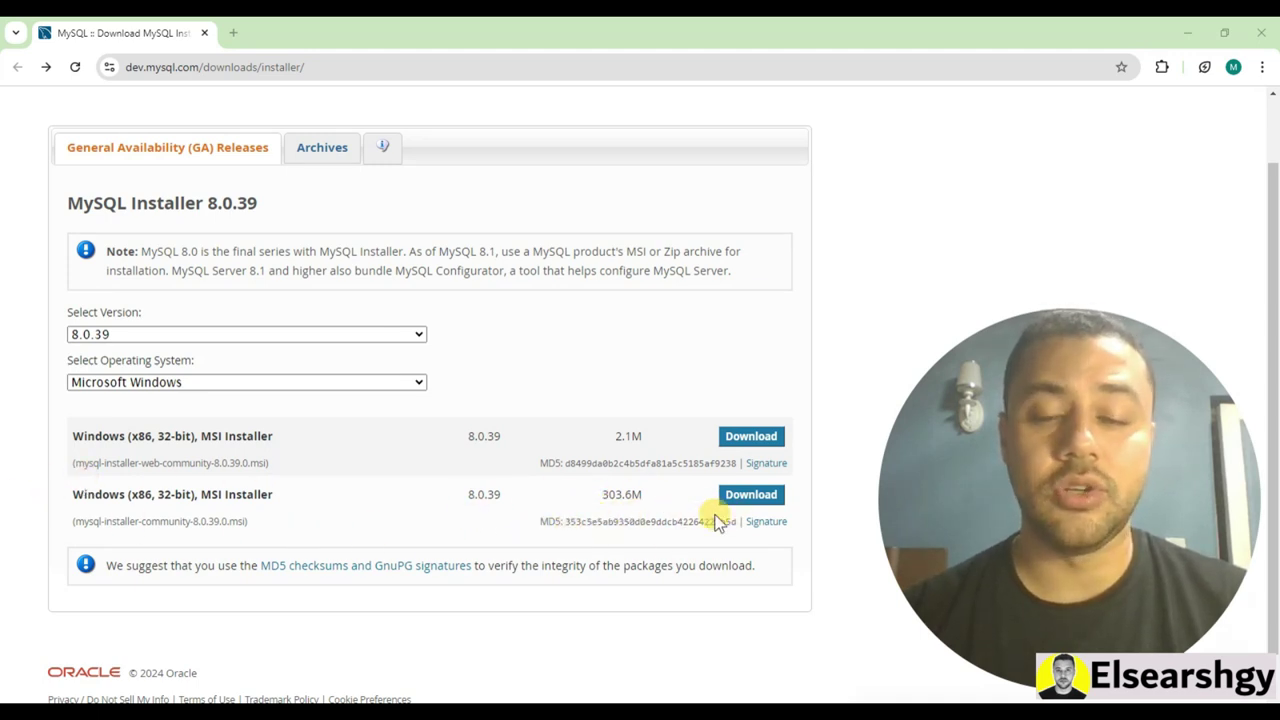
Download the 303.6M community MSI installer without signing in, and cancel the duplicate Save As prompt
{"action": "left_click", "coordinate": [753, 503]}
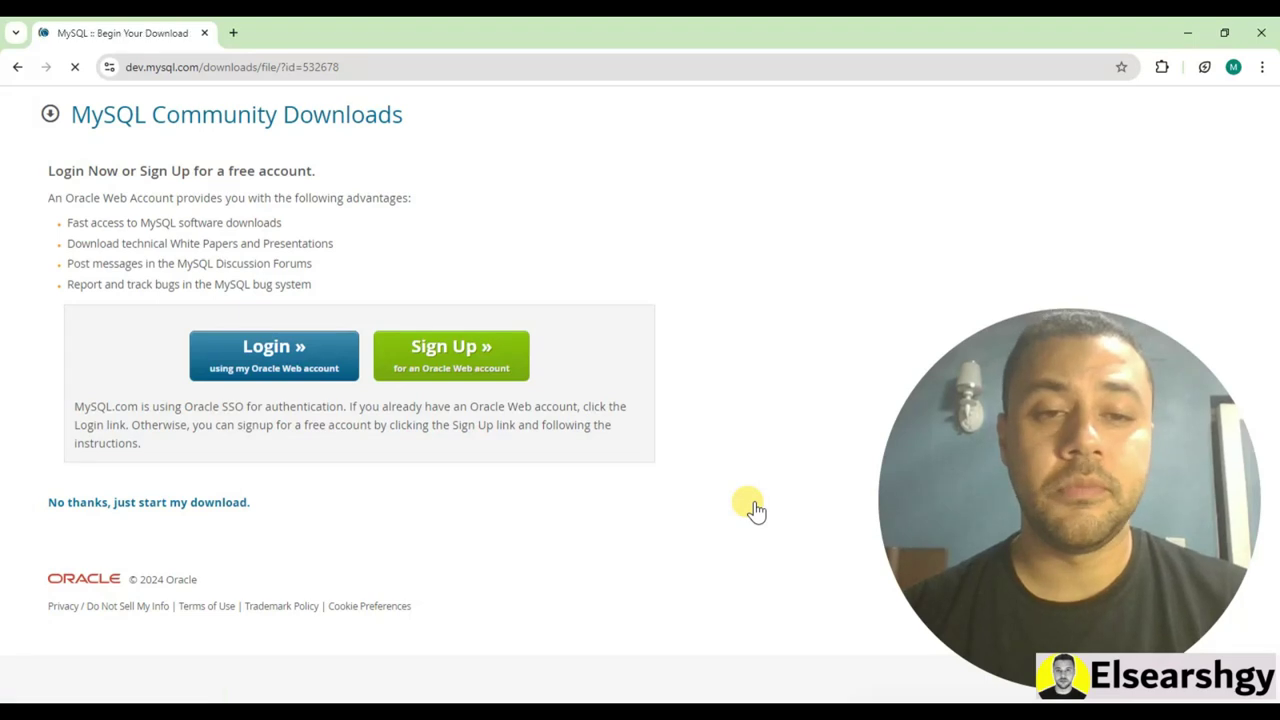
{"action": "left_click", "coordinate": [110, 504]}
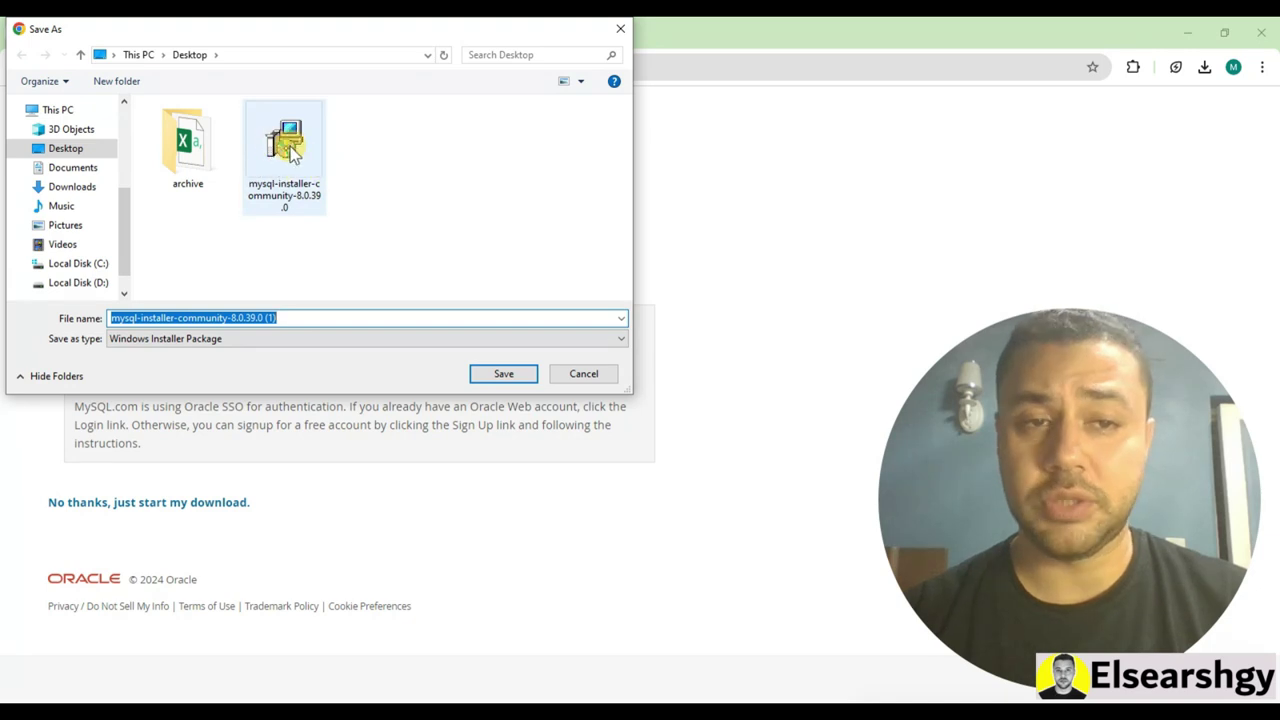
{"action": "left_click", "coordinate": [584, 373]}
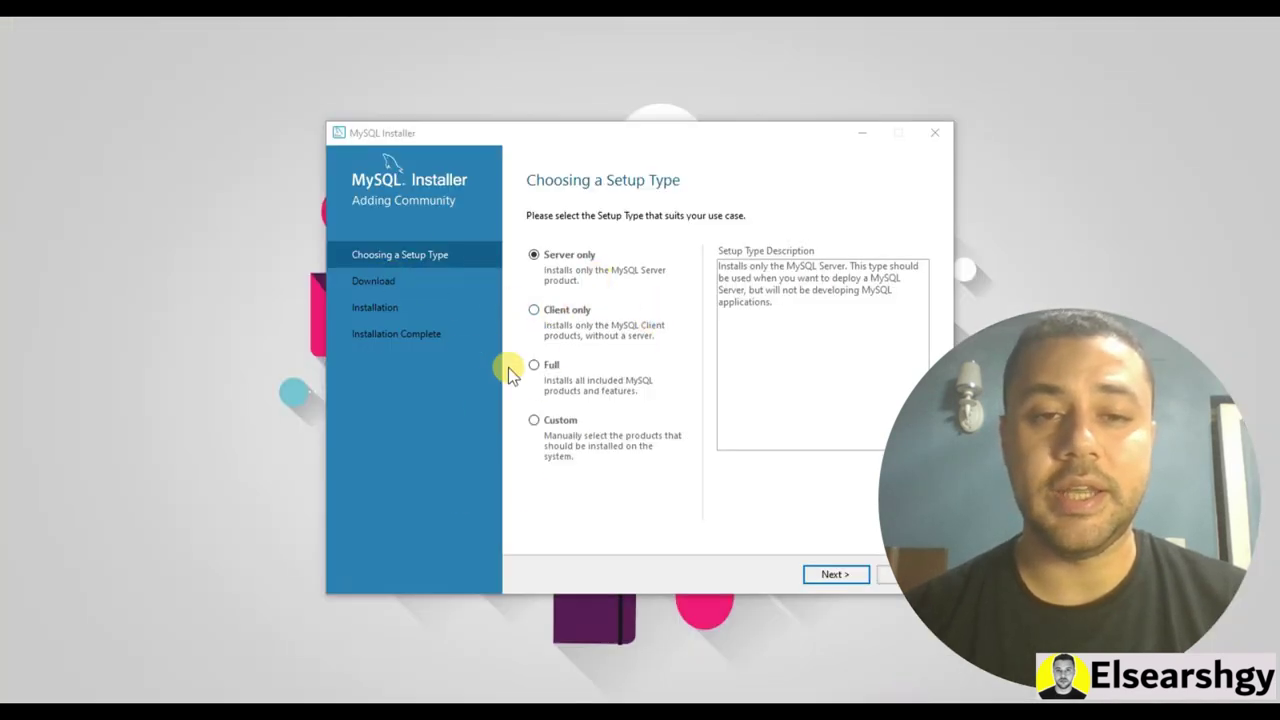
Choose the Full setup type, then download and install all six listed products
{"action": "left_click", "coordinate": [533, 365]}
{"action": "left_click", "coordinate": [824, 576]}
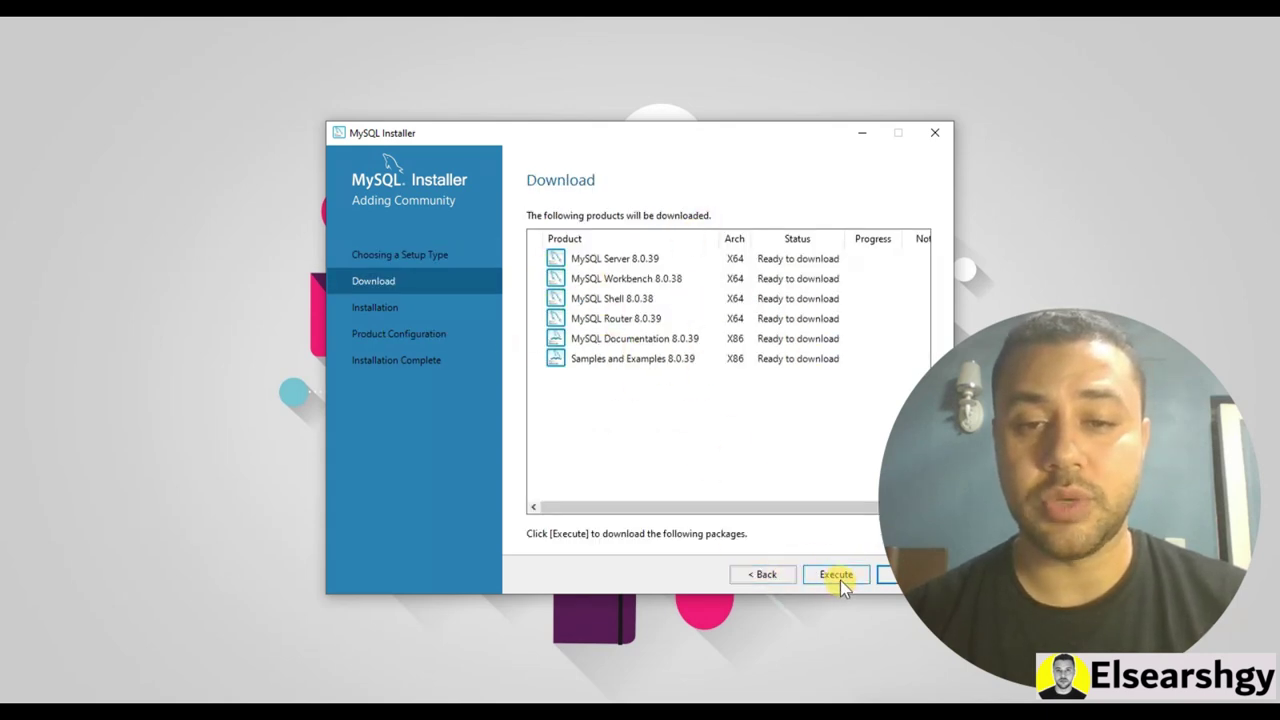
{"action": "left_click", "coordinate": [833, 574]}
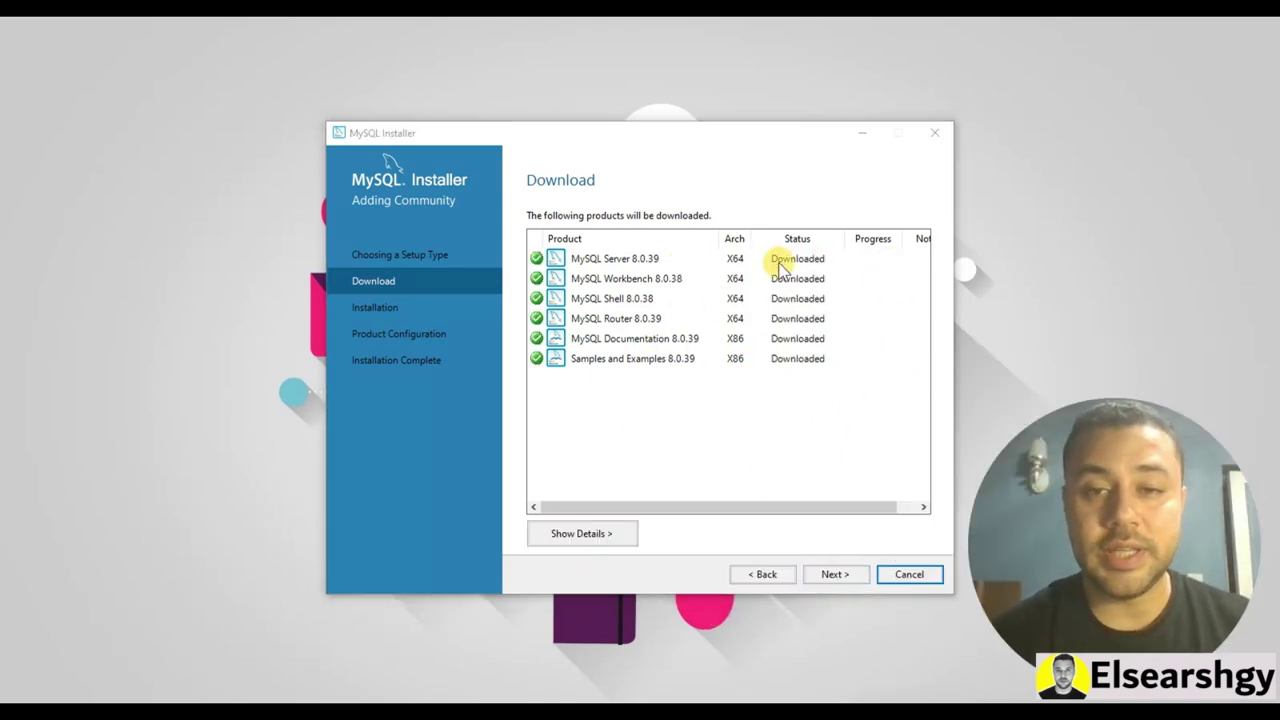
{"action": "left_click", "coordinate": [835, 576]}
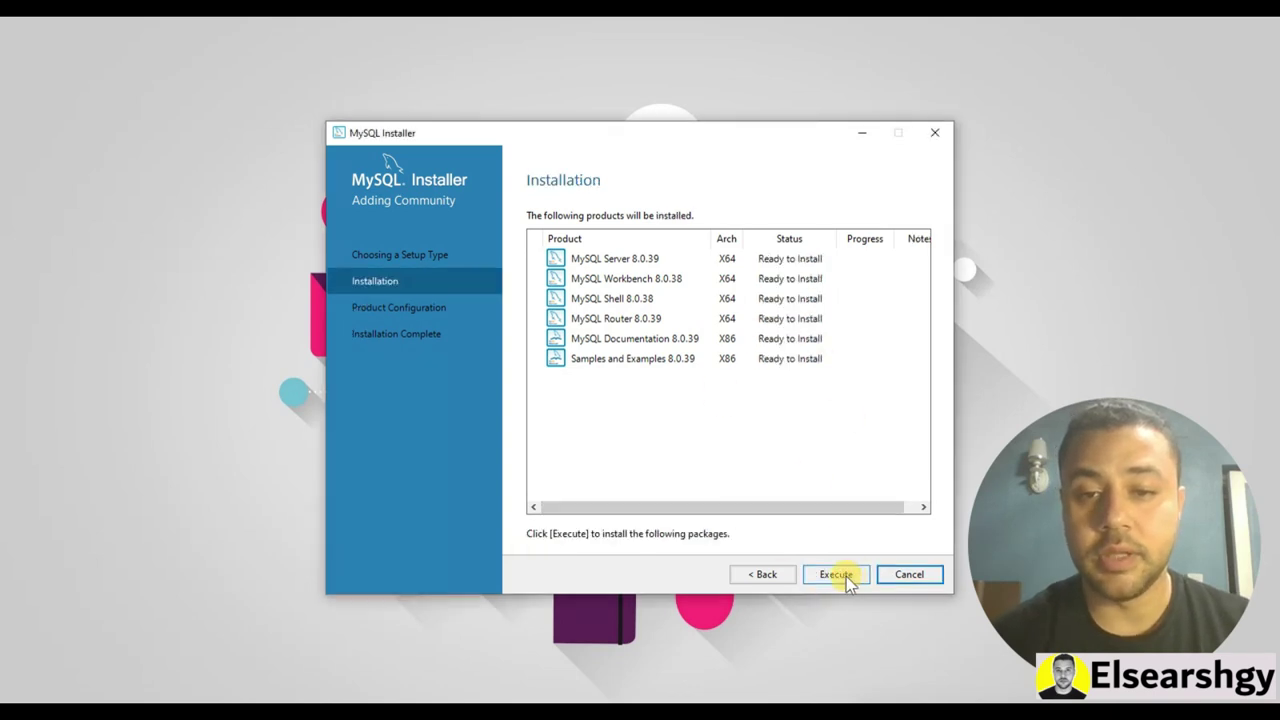
{"action": "left_click", "coordinate": [836, 574]}
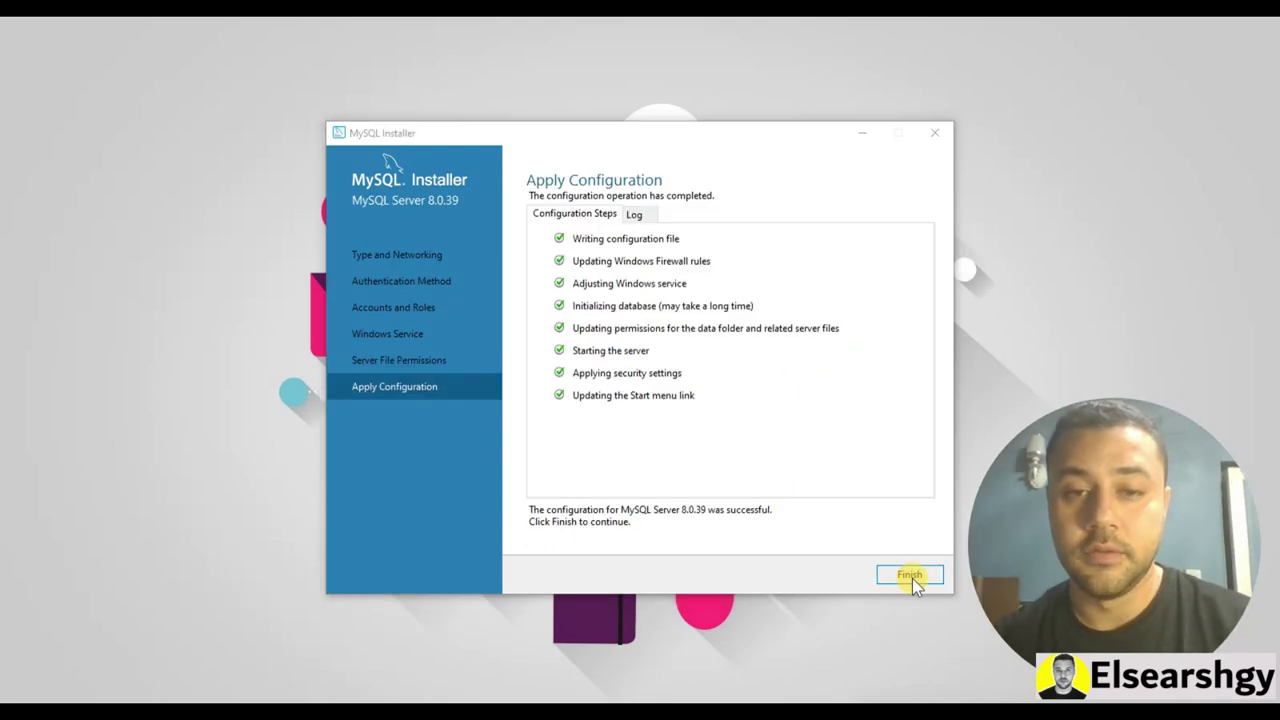
Finish the MySQL Server configuration and complete MySQL Router setup without bootstrapping
{"action": "left_click", "coordinate": [912, 578]}
{"action": "left_click", "coordinate": [834, 577]}
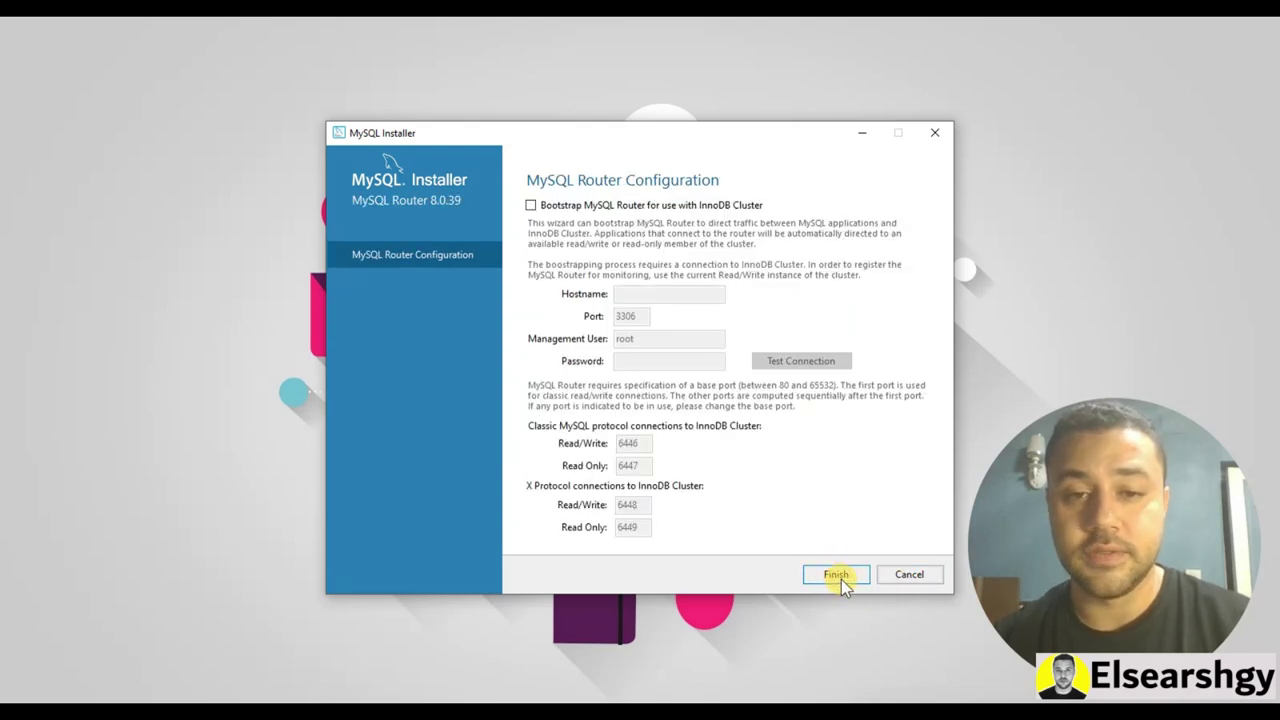
{"action": "left_click", "coordinate": [840, 577]}
{"action": "left_click", "coordinate": [846, 572]}
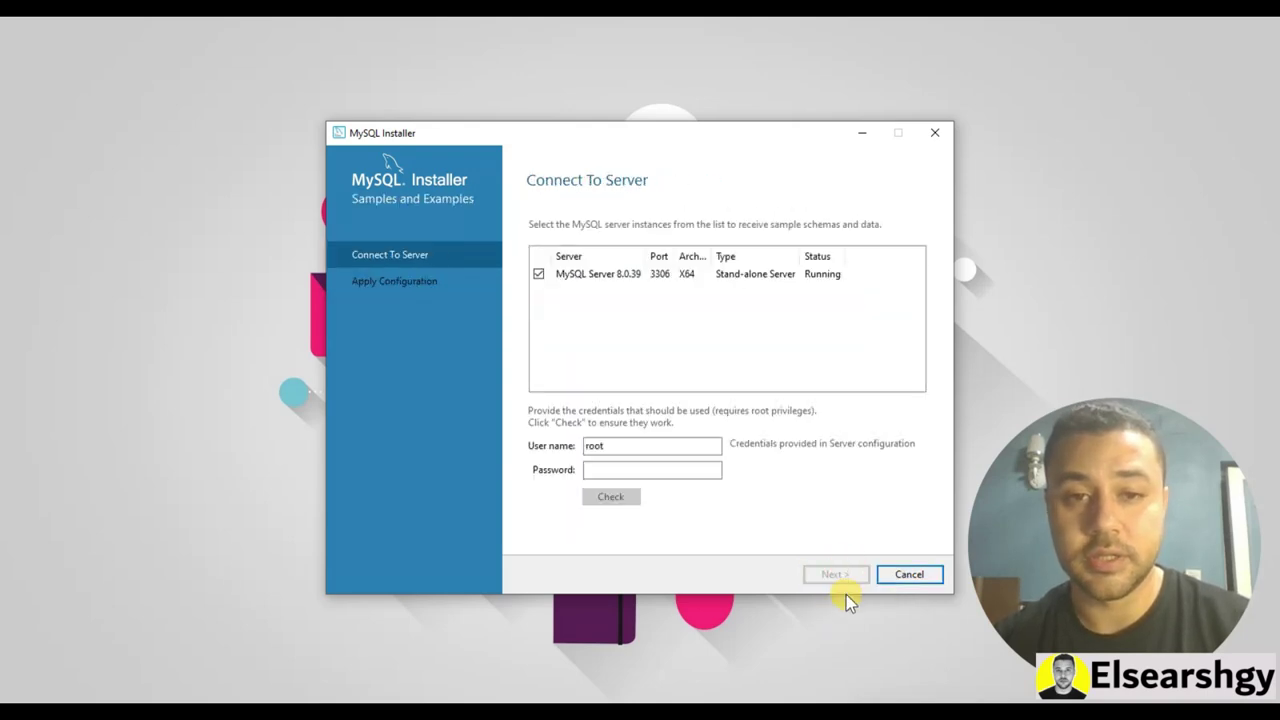
Enter and verify the root password, then apply the Samples and Examples configuration
{"action": "left_click", "coordinate": [691, 473]}
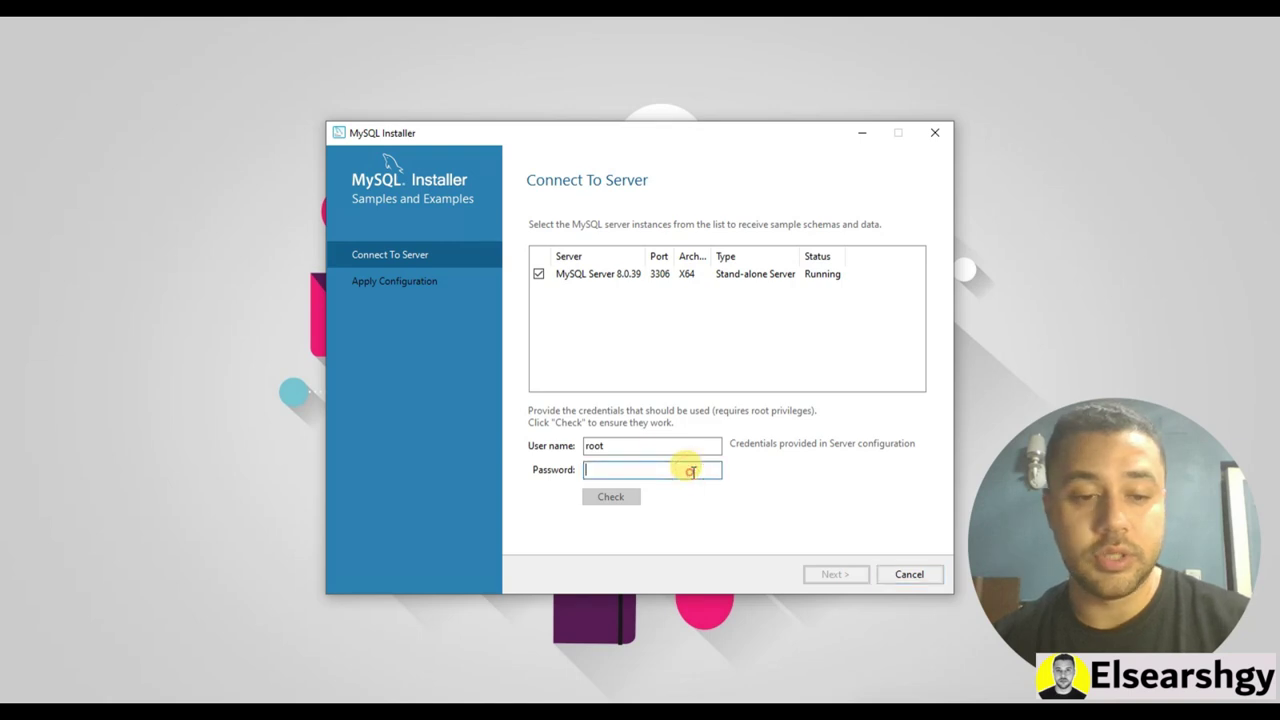
{"action": "type", "text": "1234"}
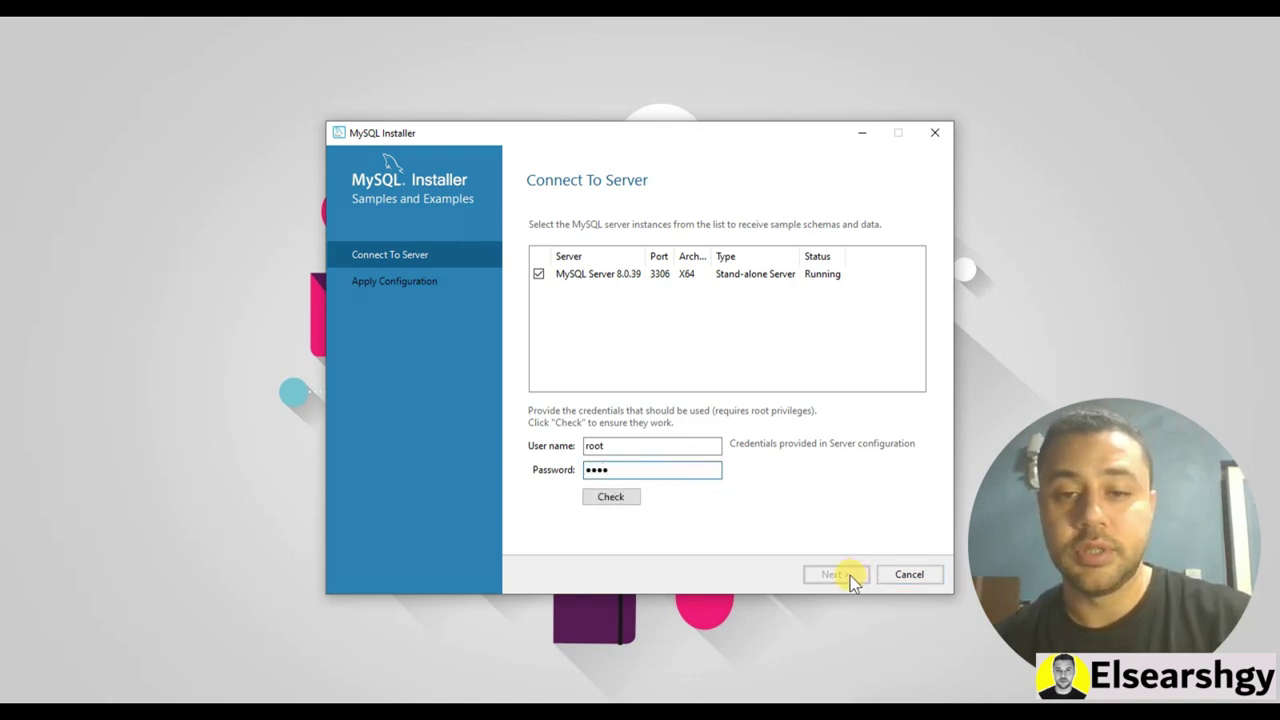
{"action": "left_click", "coordinate": [607, 500]}
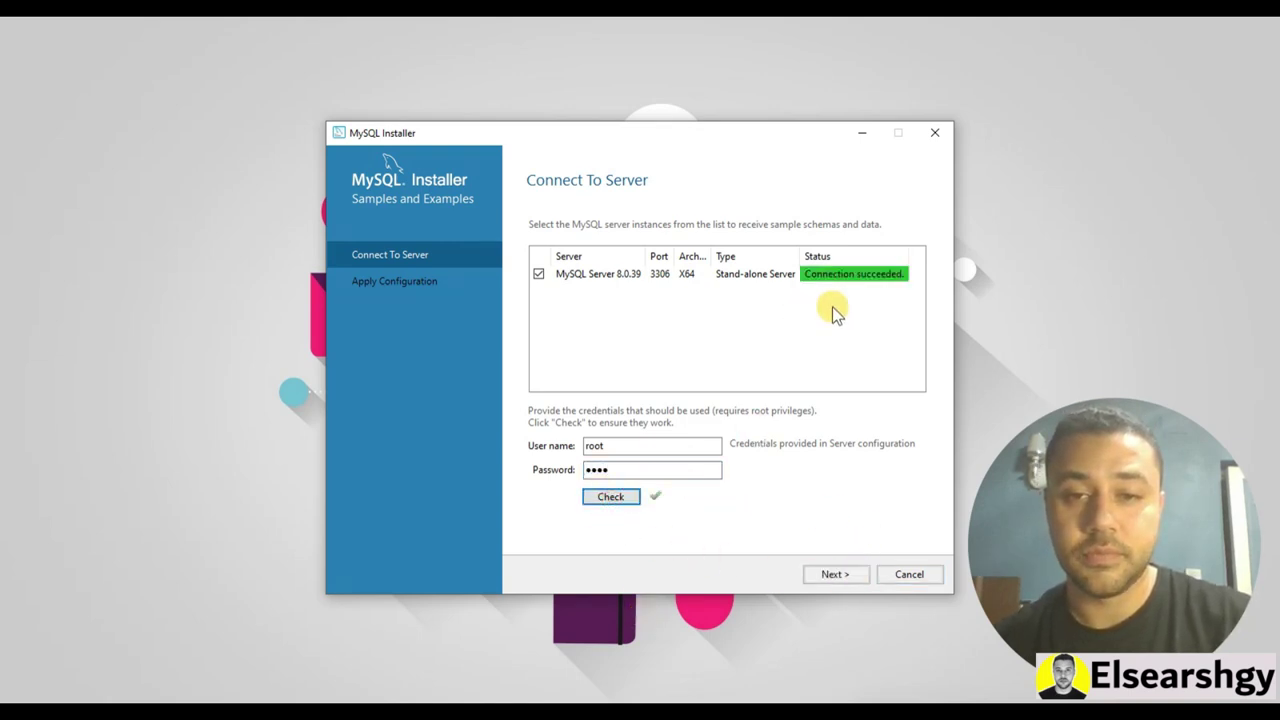
{"action": "left_click", "coordinate": [838, 573]}
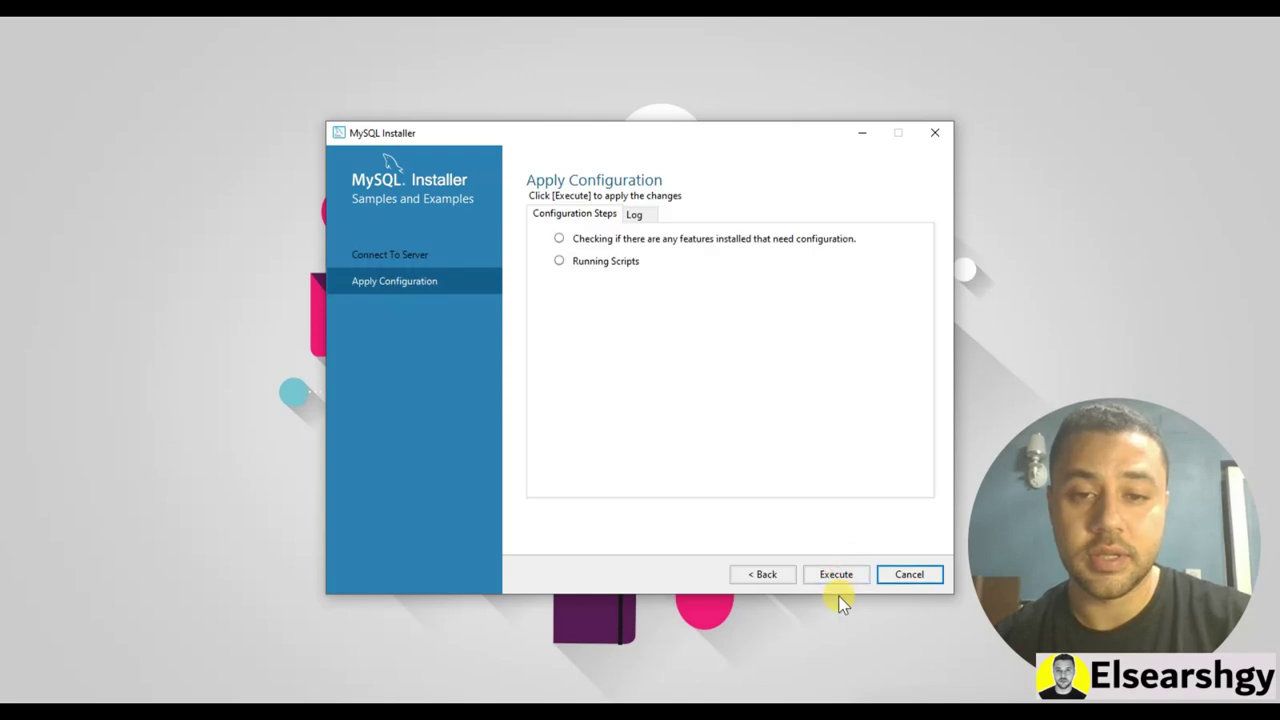
{"action": "left_click", "coordinate": [840, 574]}
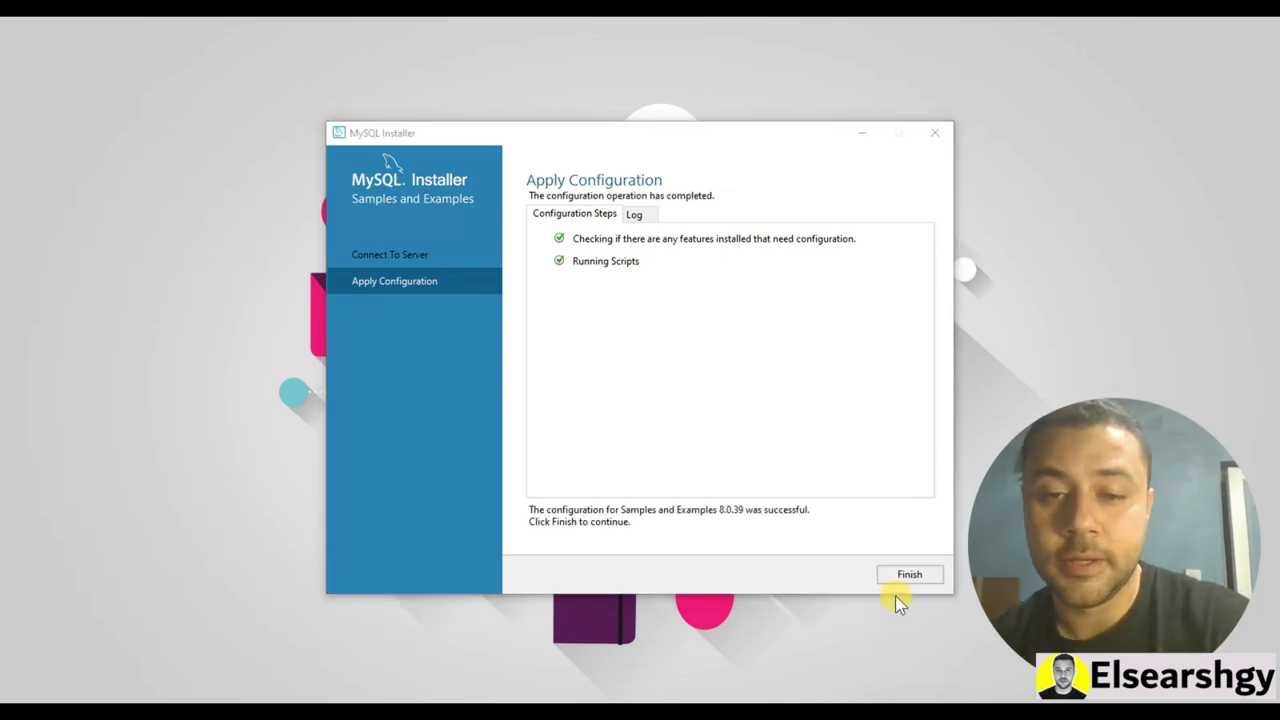
{"action": "left_click", "coordinate": [905, 579]}
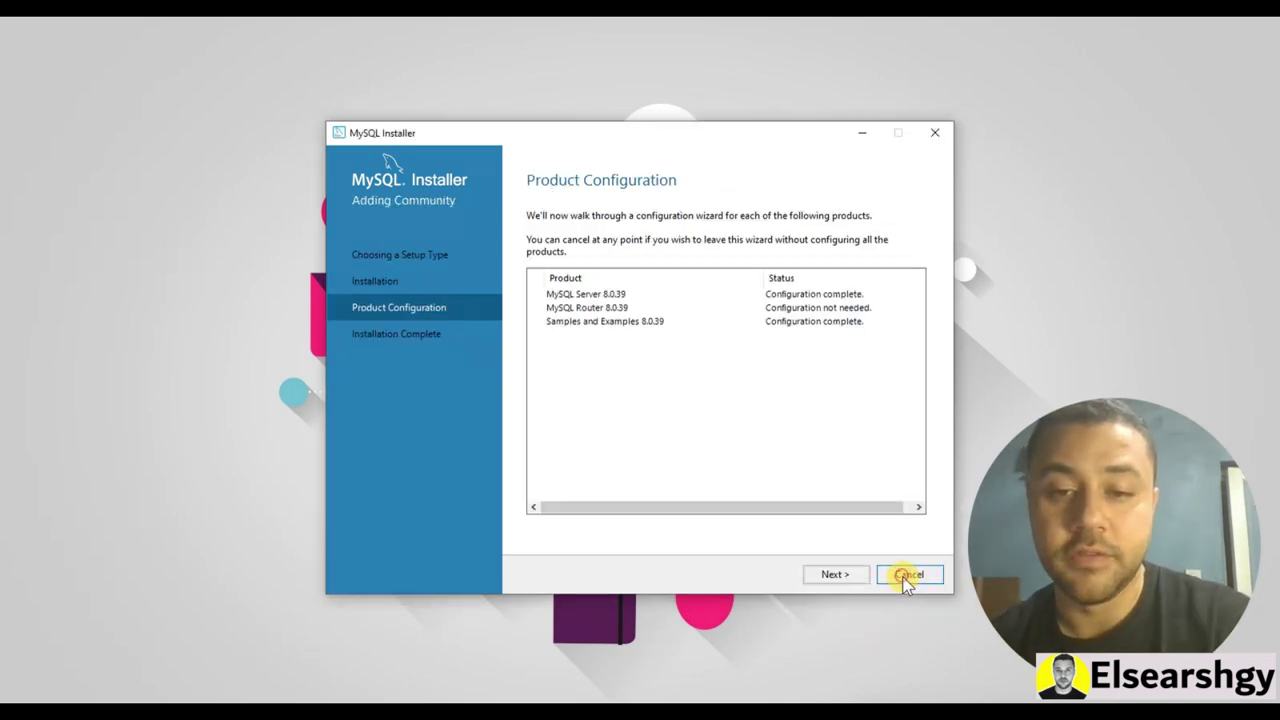
Complete the installation, launching Workbench, and close the MySQL Shell console window
{"action": "left_click", "coordinate": [835, 574]}
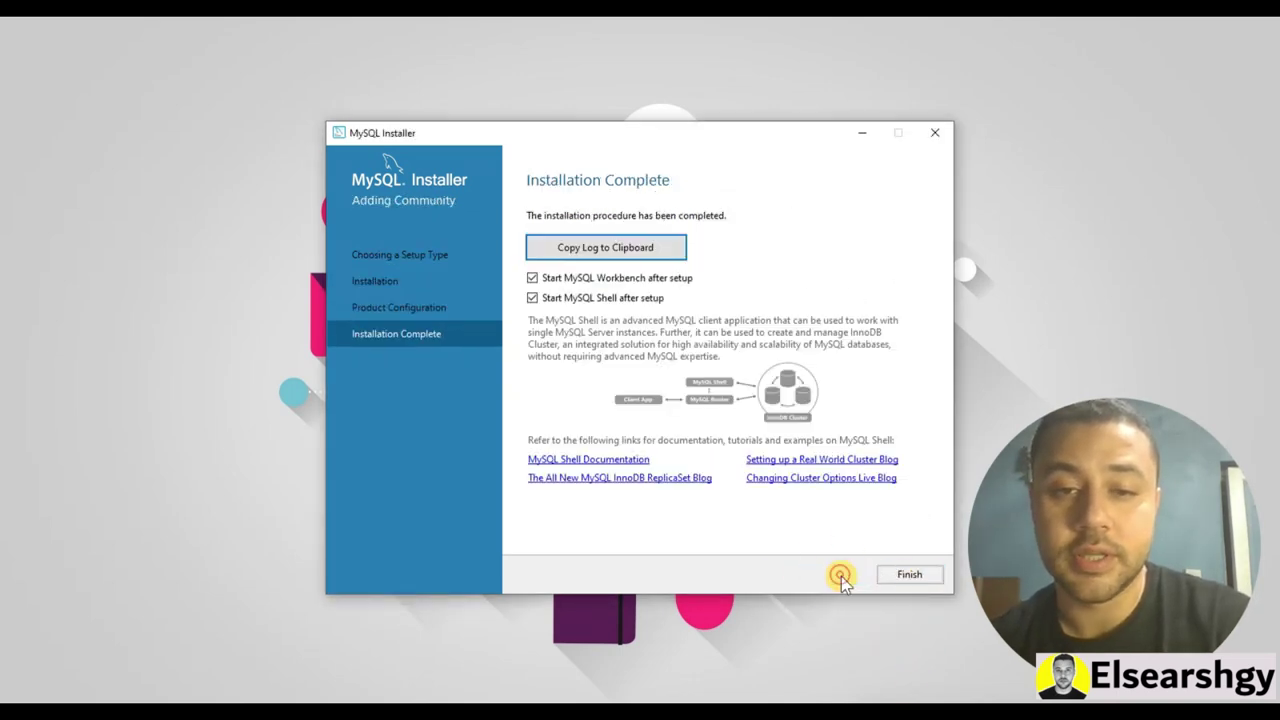
{"action": "left_click", "coordinate": [906, 578]}
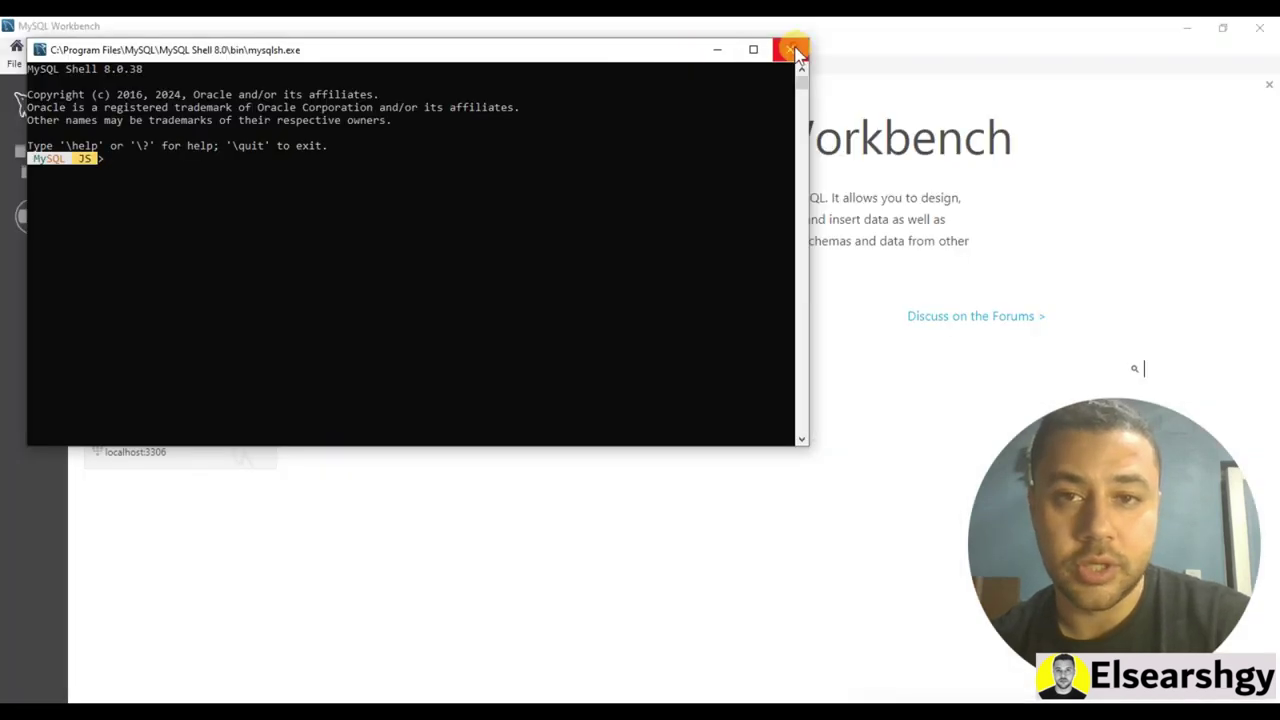
{"action": "left_click", "coordinate": [789, 48]}
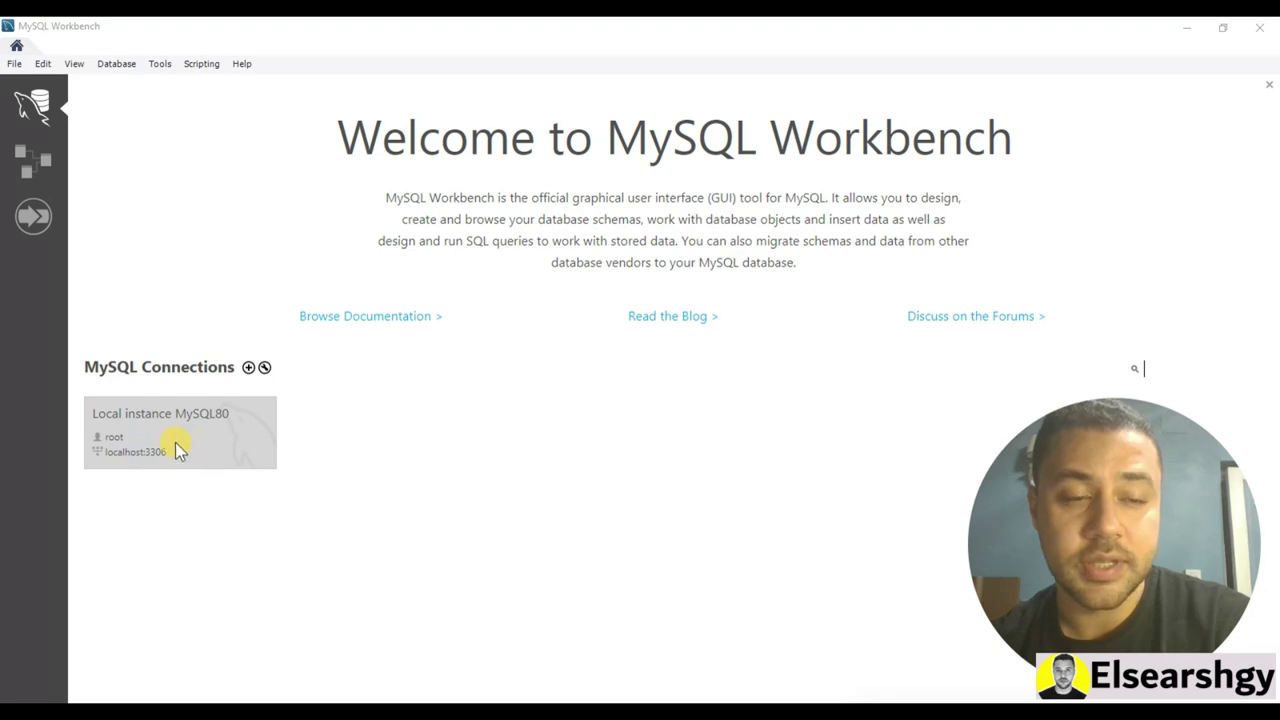
Connect to Local instance MySQL80 with the root password saved in the vault
{"action": "left_click", "coordinate": [189, 430]}
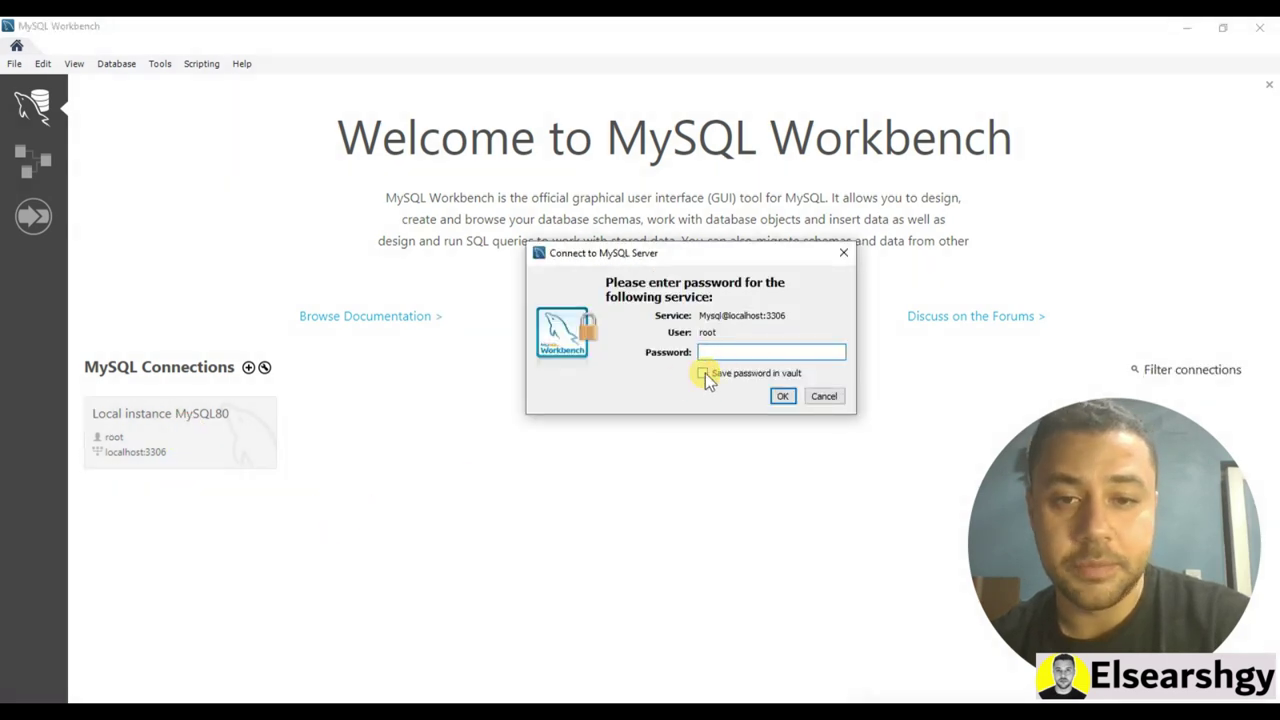
{"action": "left_click", "coordinate": [716, 350]}
{"action": "type", "text": "*"}
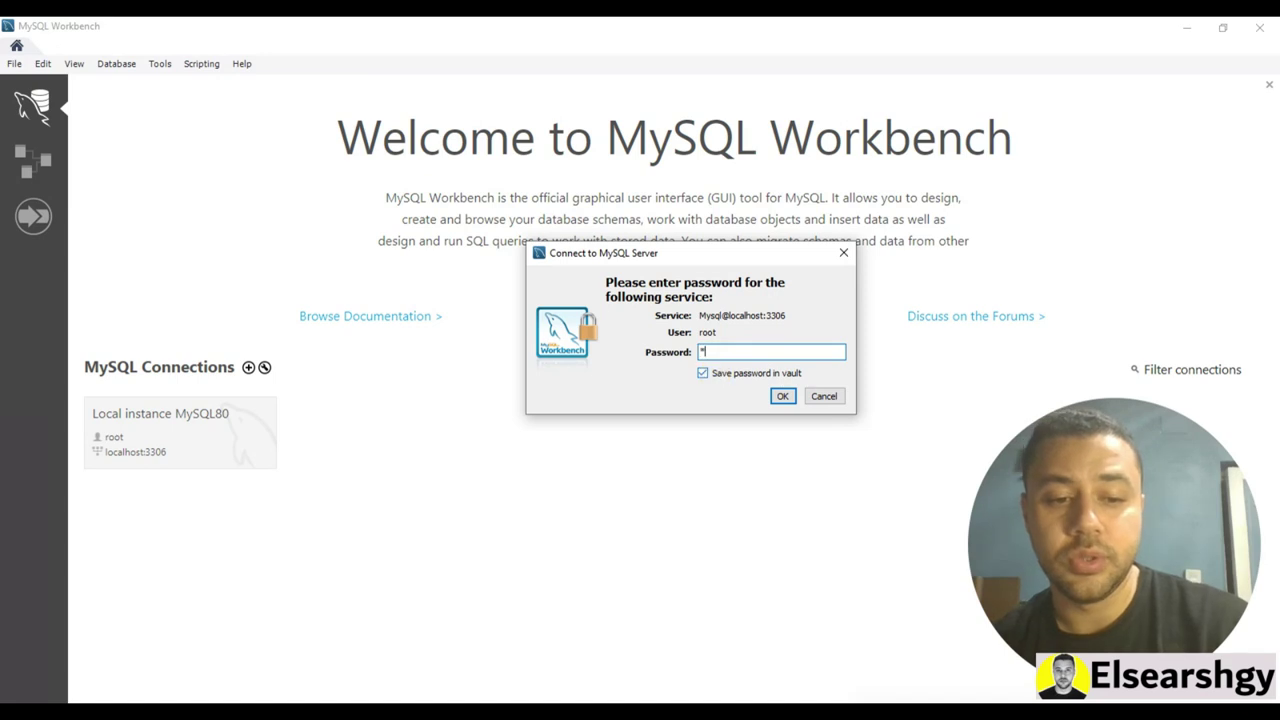
{"action": "type", "text": "***"}
{"action": "left_click", "coordinate": [786, 399]}
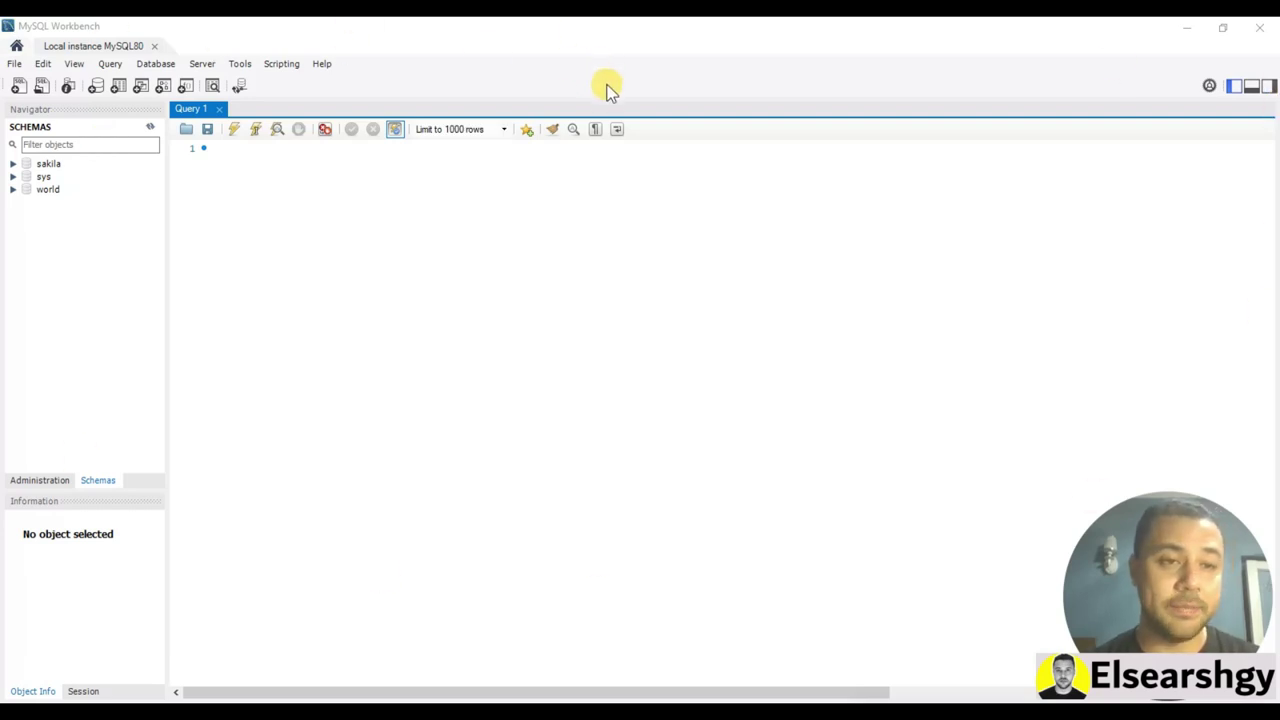
Start a new schema in the Navigator and name it 'richlist'
{"action": "left_click", "coordinate": [37, 484]}
{"action": "left_click", "coordinate": [101, 481]}
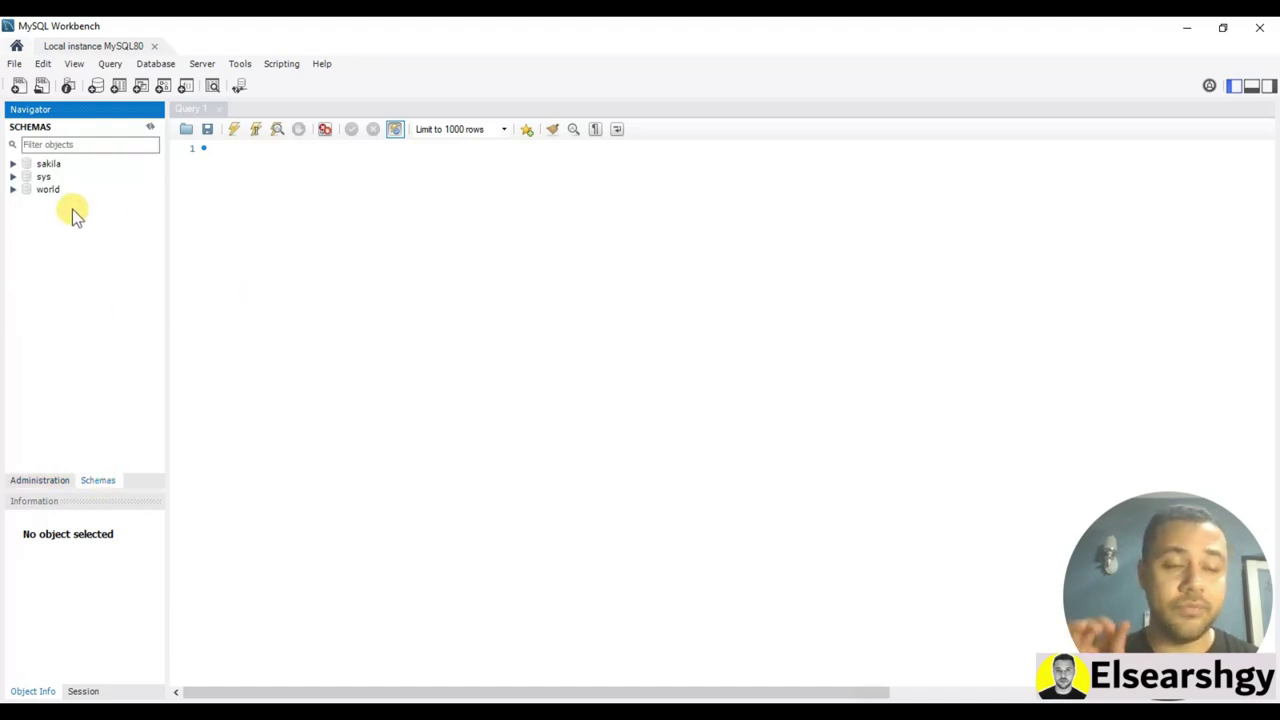
{"action": "left_click", "coordinate": [95, 87]}
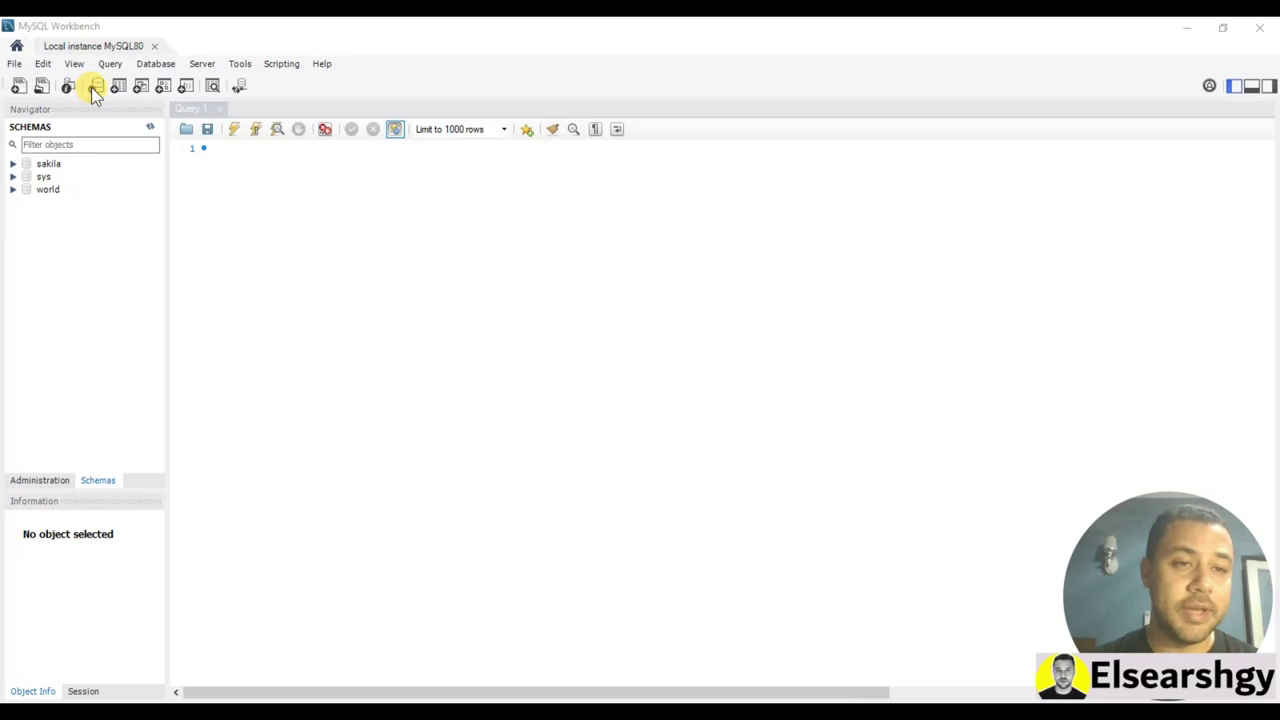
{"action": "left_click", "coordinate": [93, 87]}
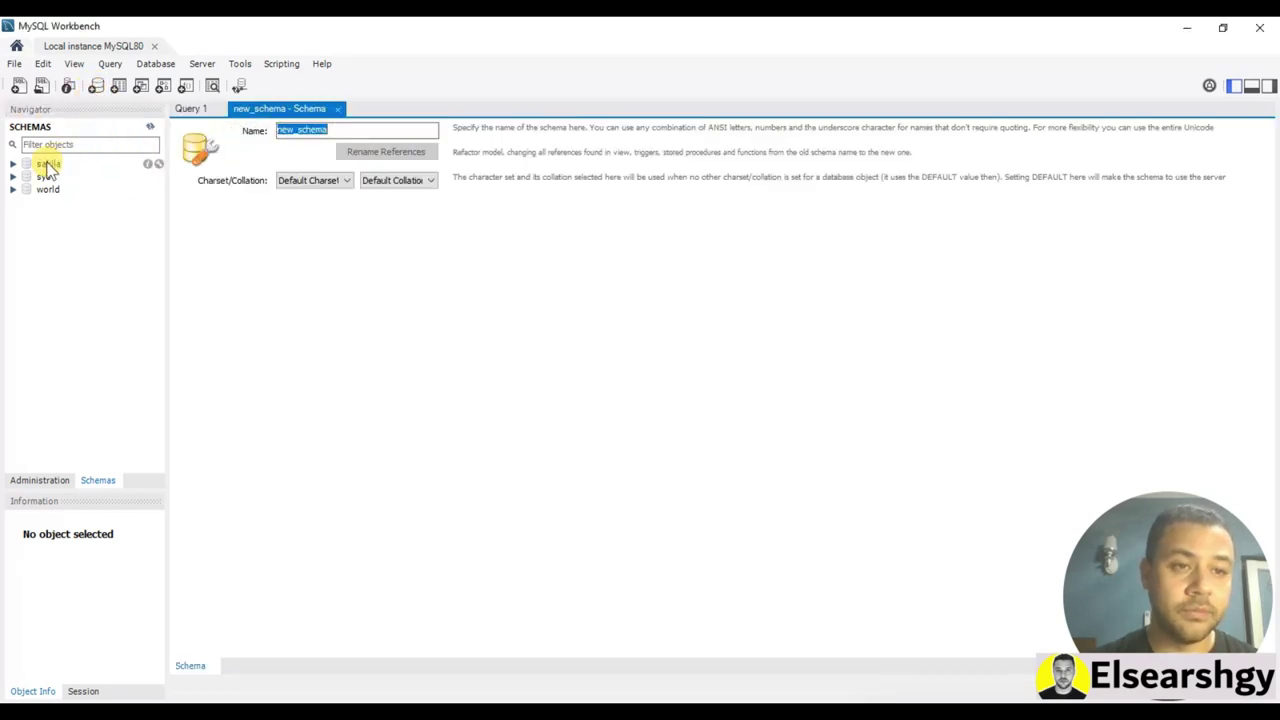
{"action": "left_click_drag", "start_coordinate": [338, 128], "coordinate": [245, 140]}
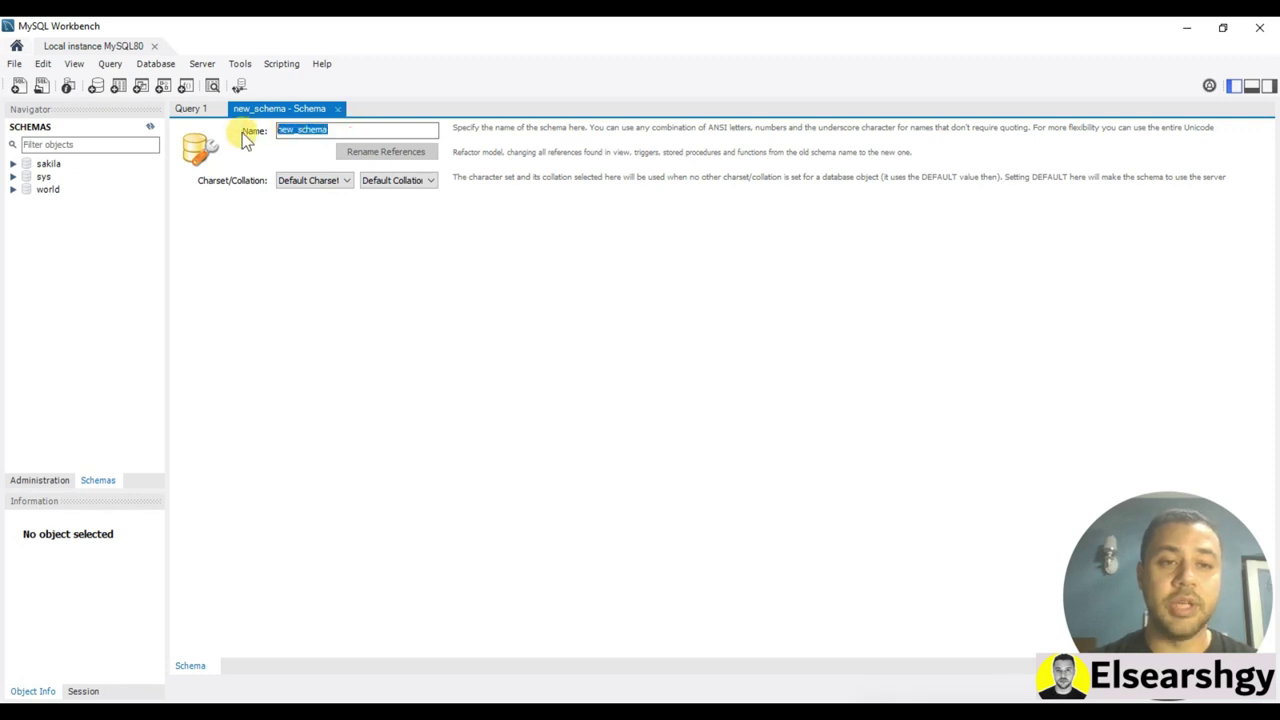
{"action": "type", "text": "Rich"}
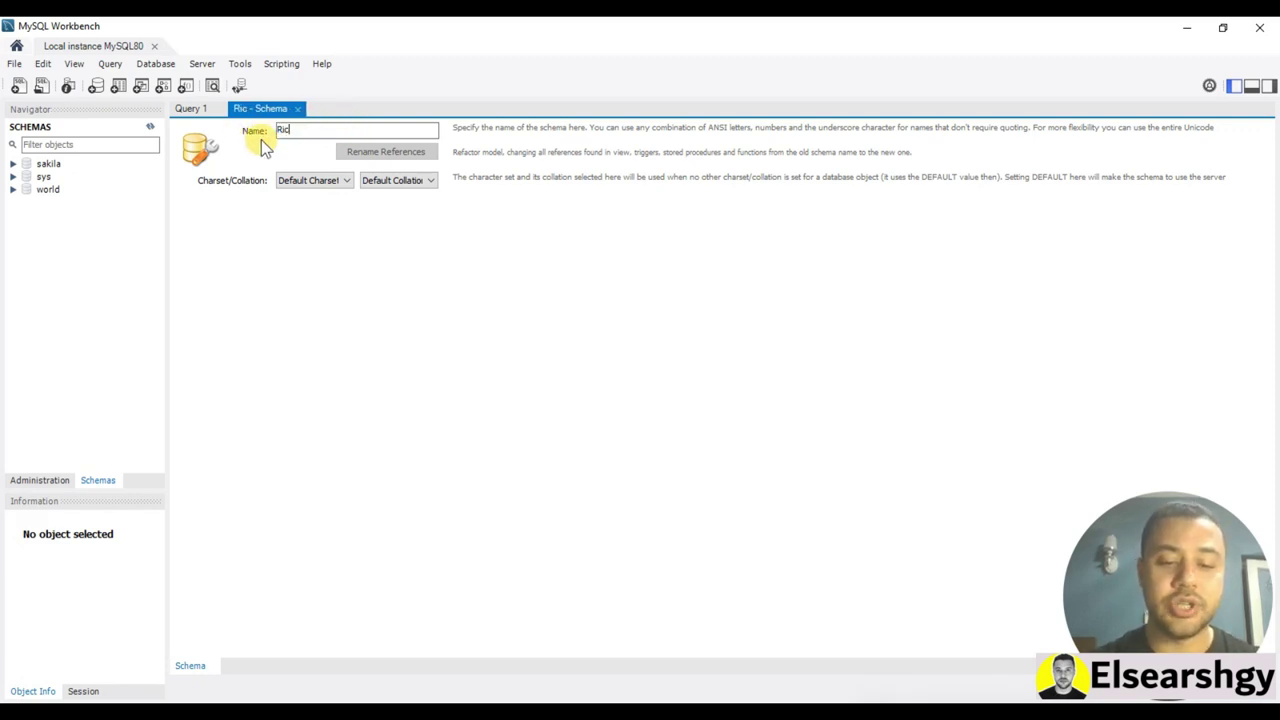
{"action": "key", "text": "BackSpace"}
{"action": "key", "text": "BackSpace"}
{"action": "key", "text": "BackSpace"}
{"action": "key", "text": "BackSpace"}
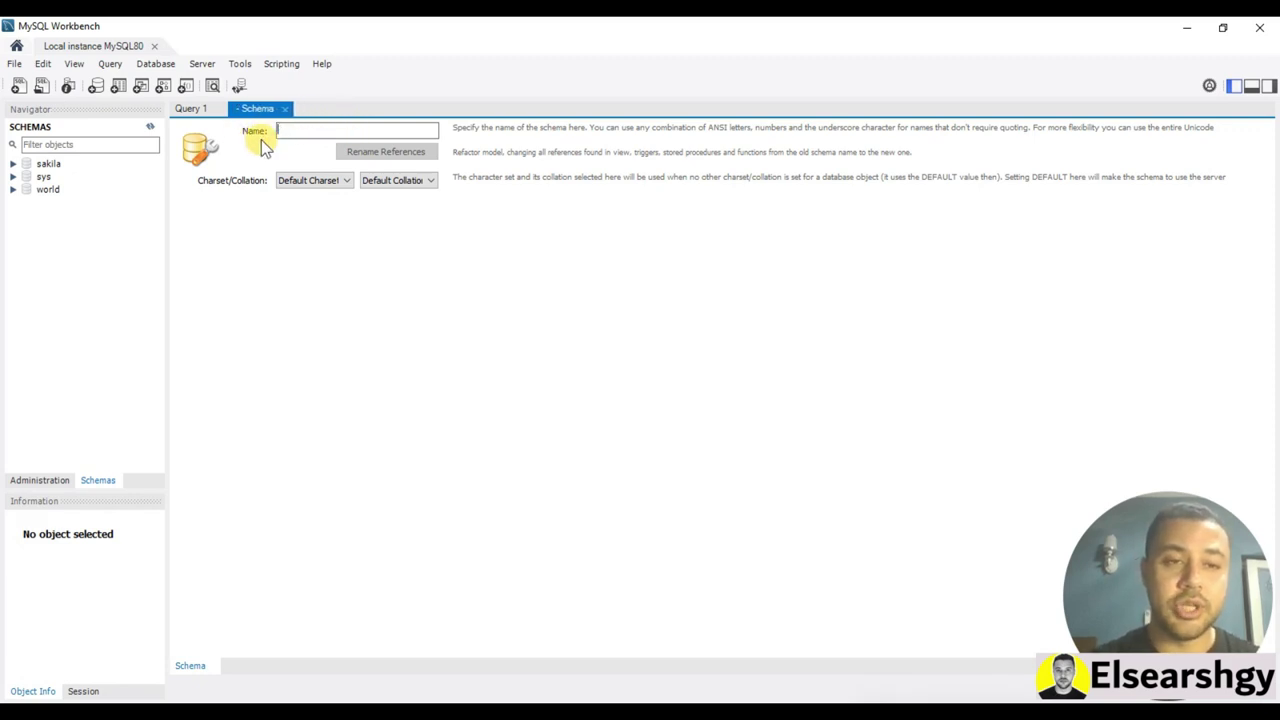
{"action": "type", "text": "richlist"}
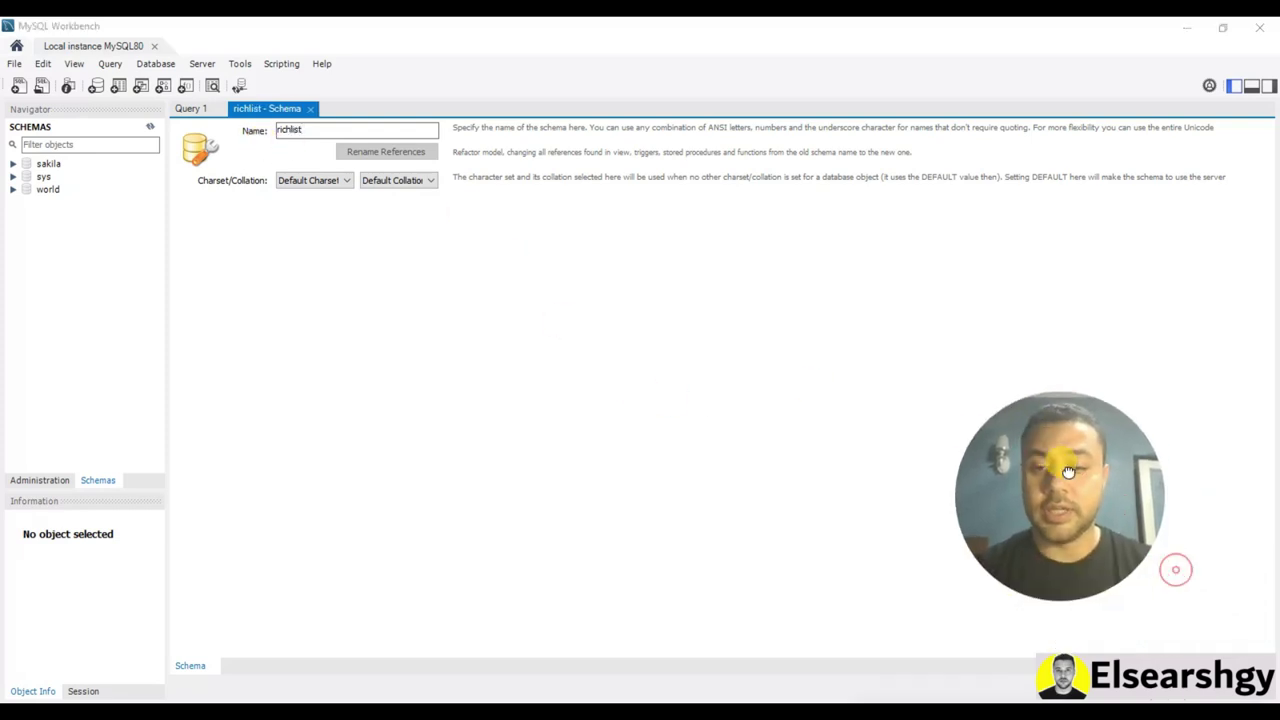
Apply the CREATE SCHEMA `richlist` script, refresh the schema list, and expand richlist
{"action": "left_click", "coordinate": [1188, 699]}
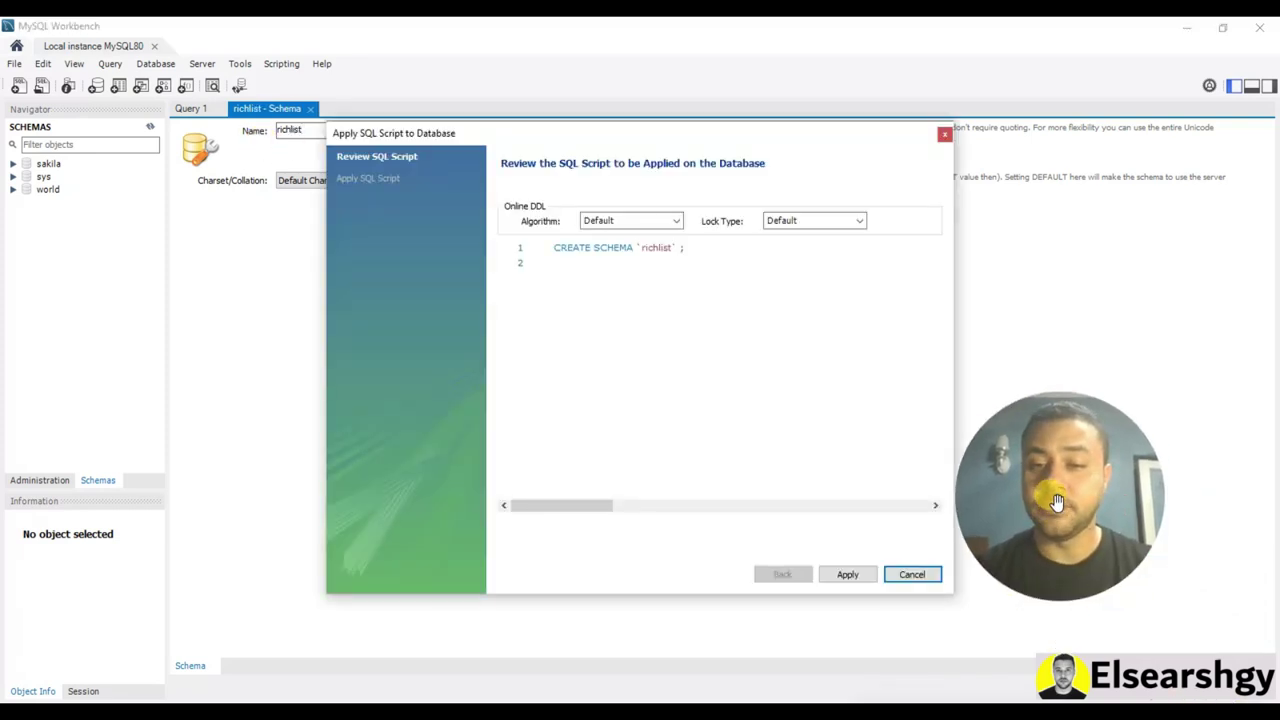
{"action": "left_click", "coordinate": [858, 576]}
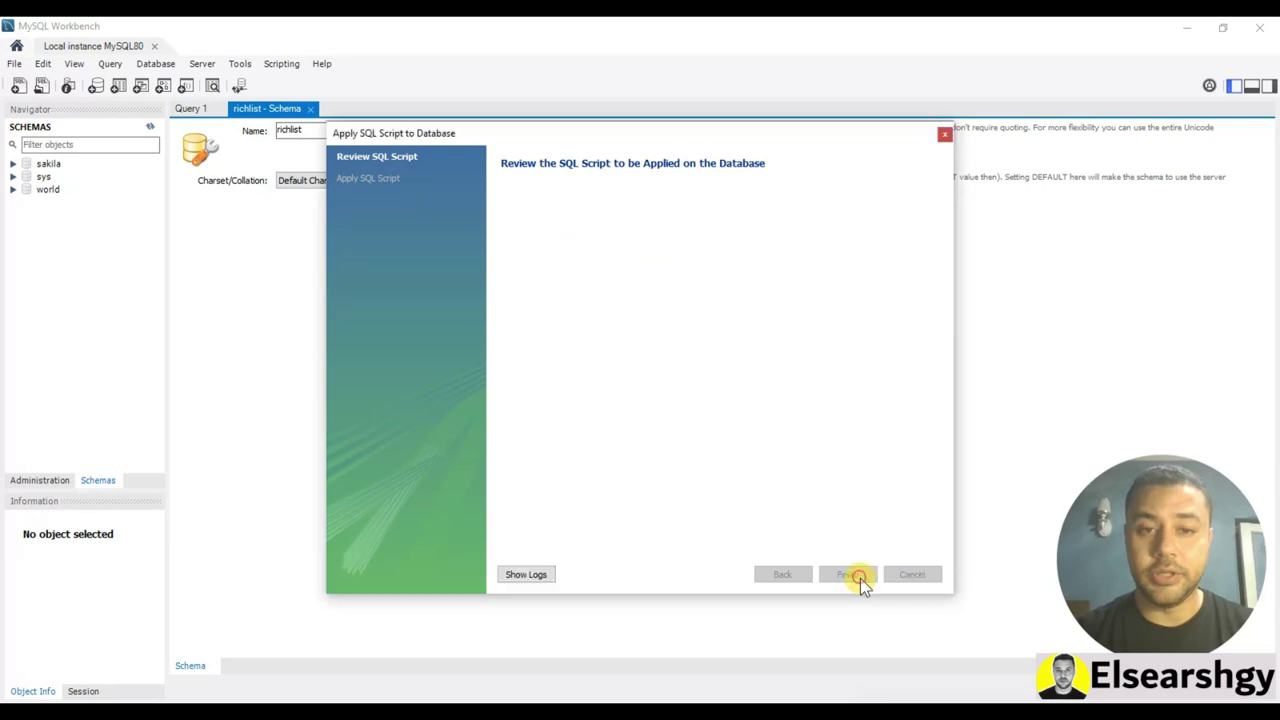
{"action": "left_click", "coordinate": [845, 576]}
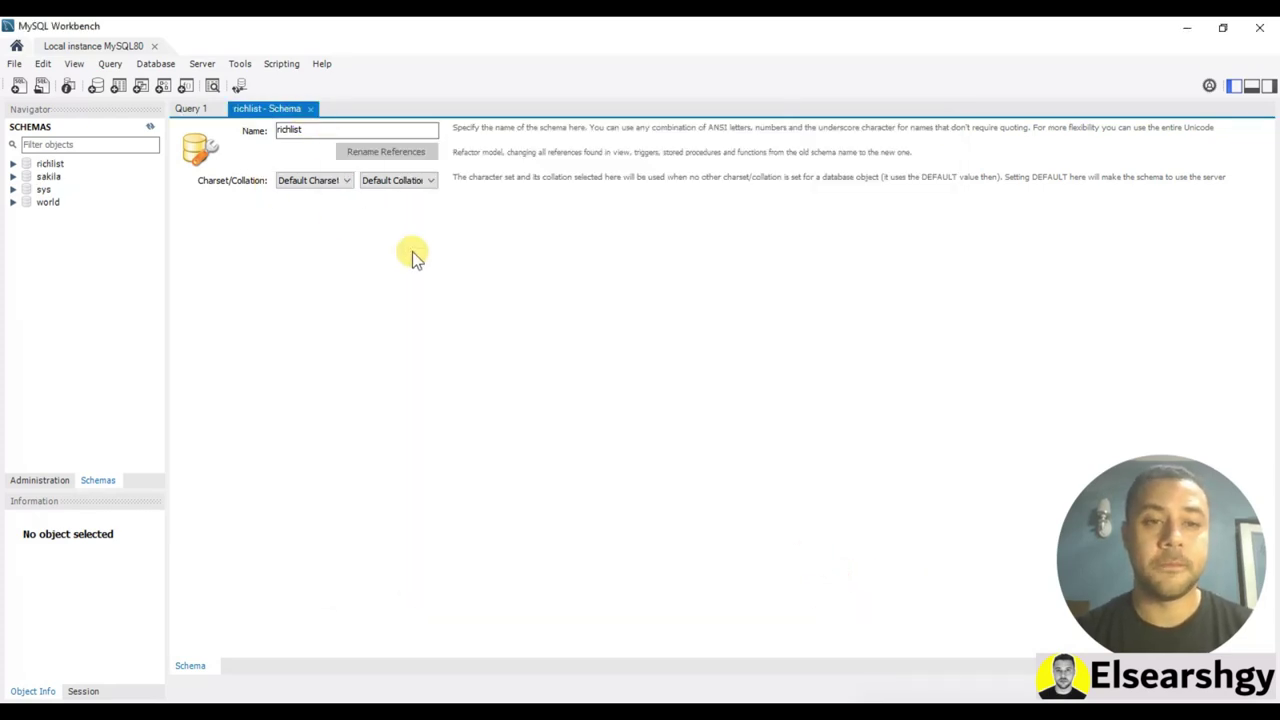
{"action": "left_click", "coordinate": [150, 126]}
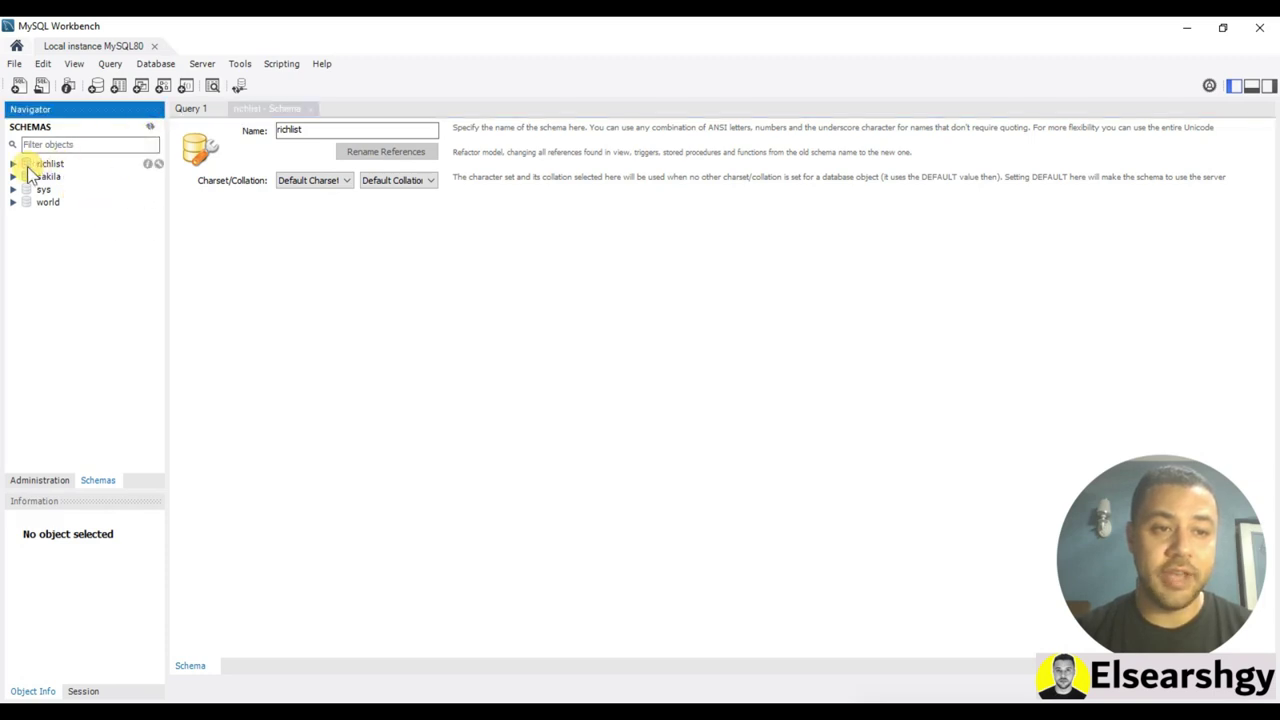
{"action": "left_click", "coordinate": [44, 163]}
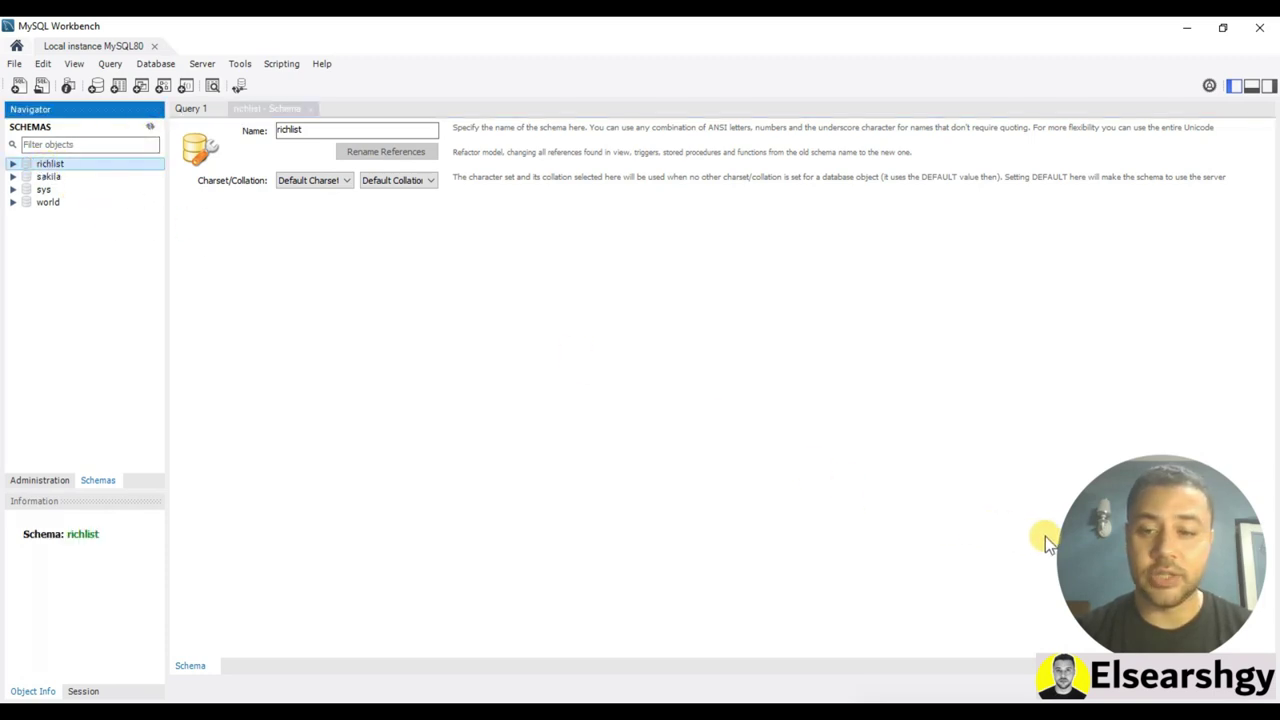
{"action": "left_click_drag", "start_coordinate": [1078, 534], "coordinate": [1094, 538]}
{"action": "left_click", "coordinate": [13, 163]}
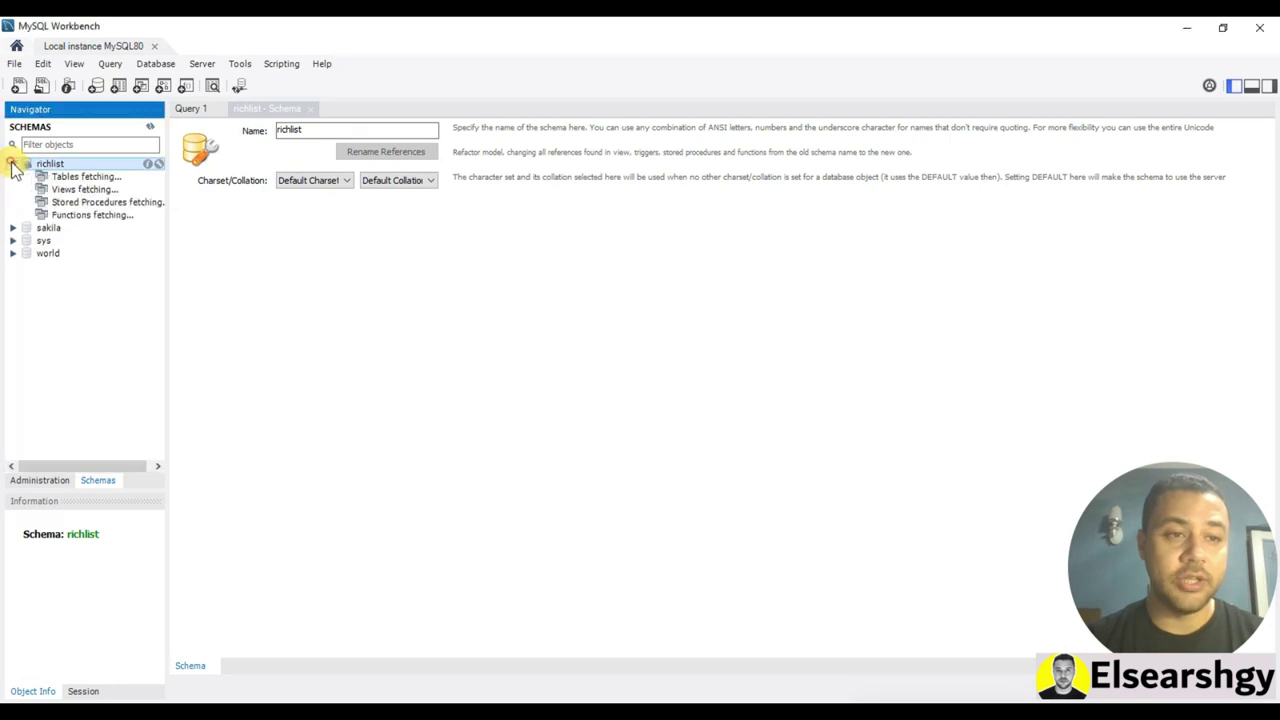
Launch the Table Data Import Wizard on richlist's Tables and pick the Billionaires Statistics Dataset CSV
{"action": "right_click", "coordinate": [60, 178]}
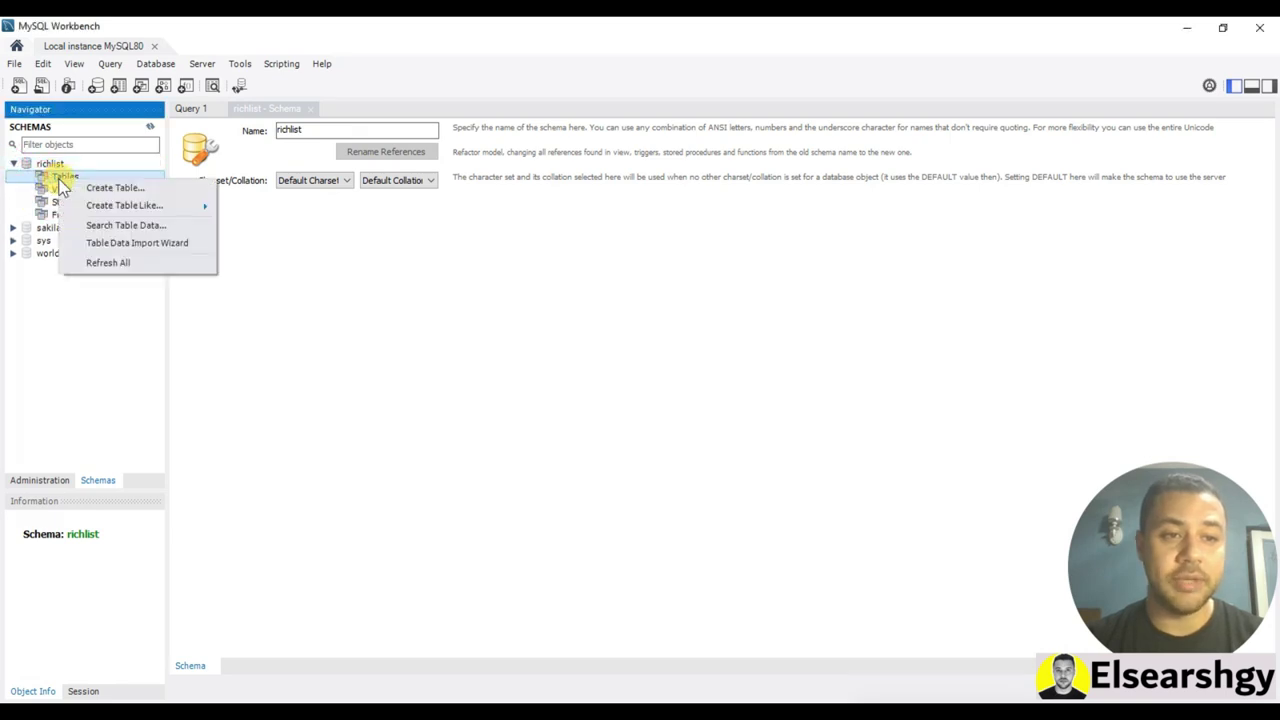
{"action": "left_click", "coordinate": [130, 245]}
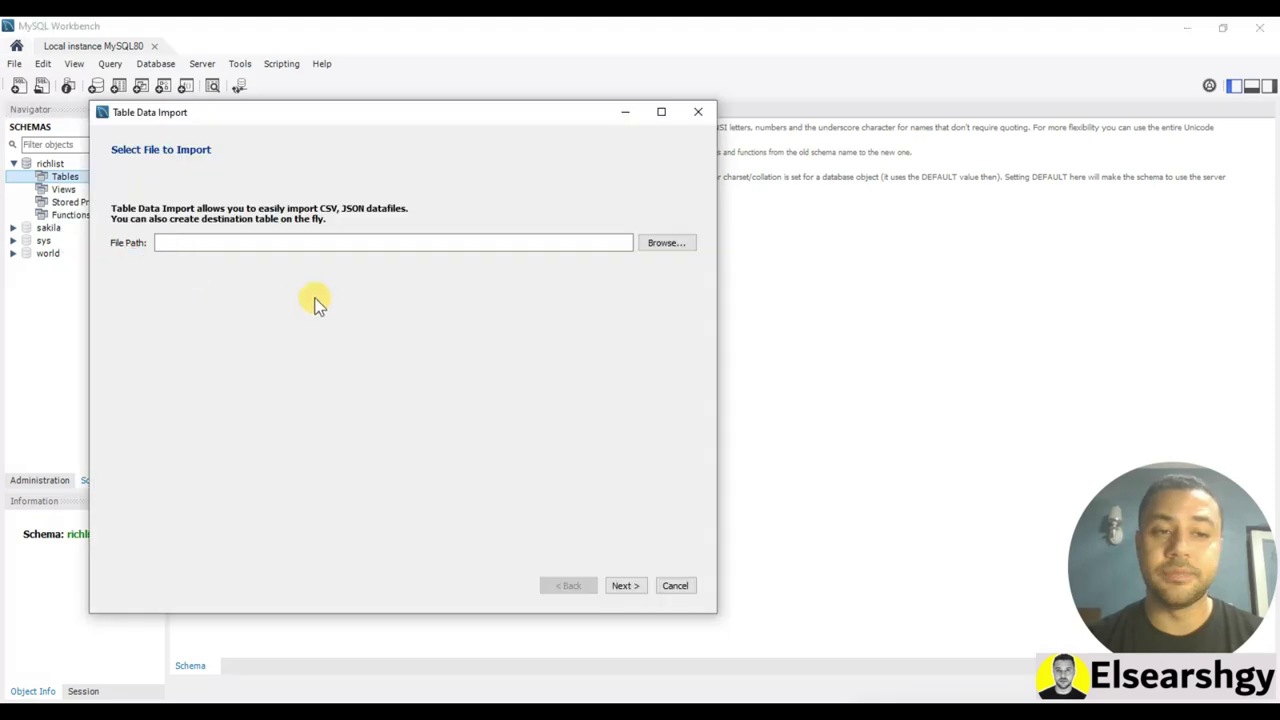
{"action": "left_click", "coordinate": [666, 243]}
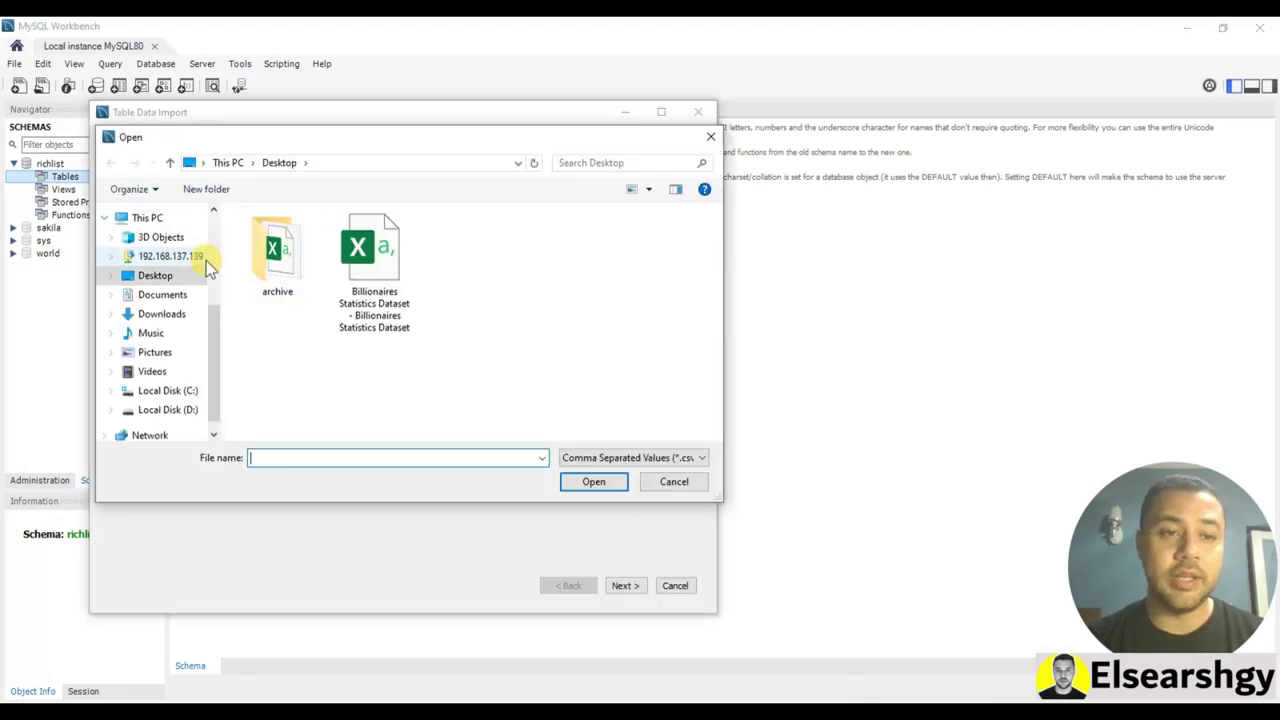
{"action": "double_click", "coordinate": [378, 258]}
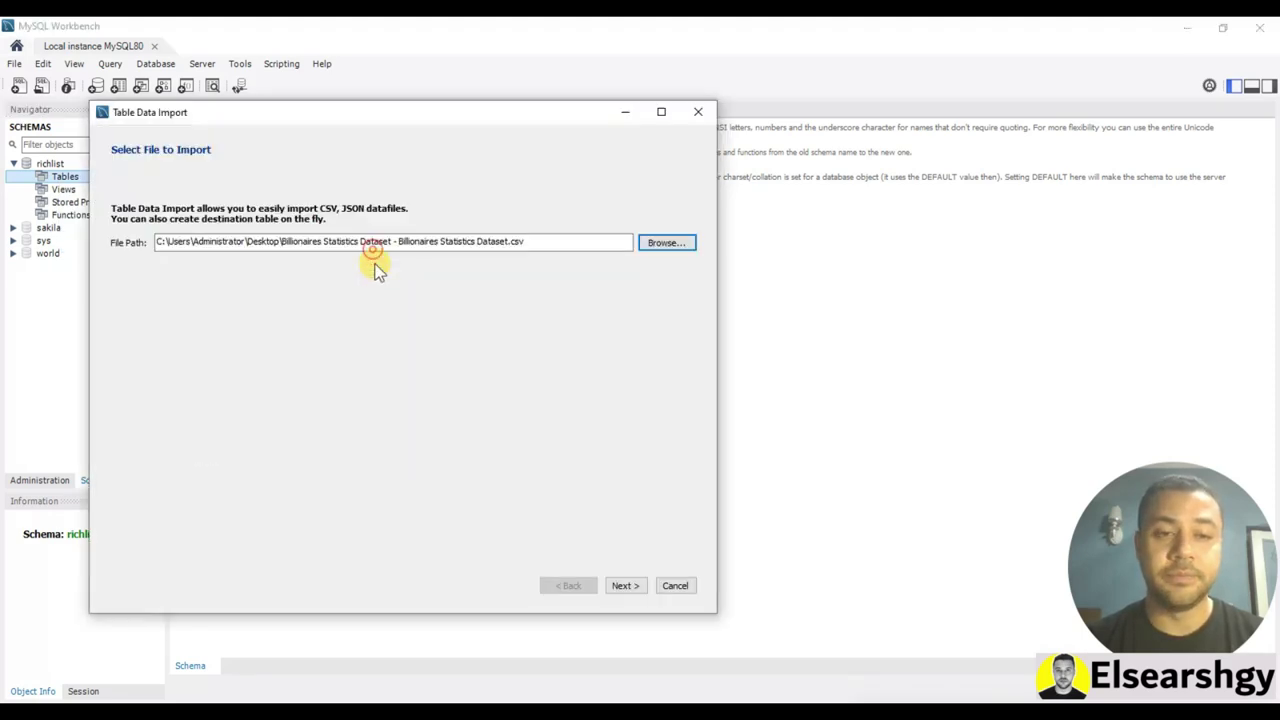
{"action": "left_click", "coordinate": [622, 587]}
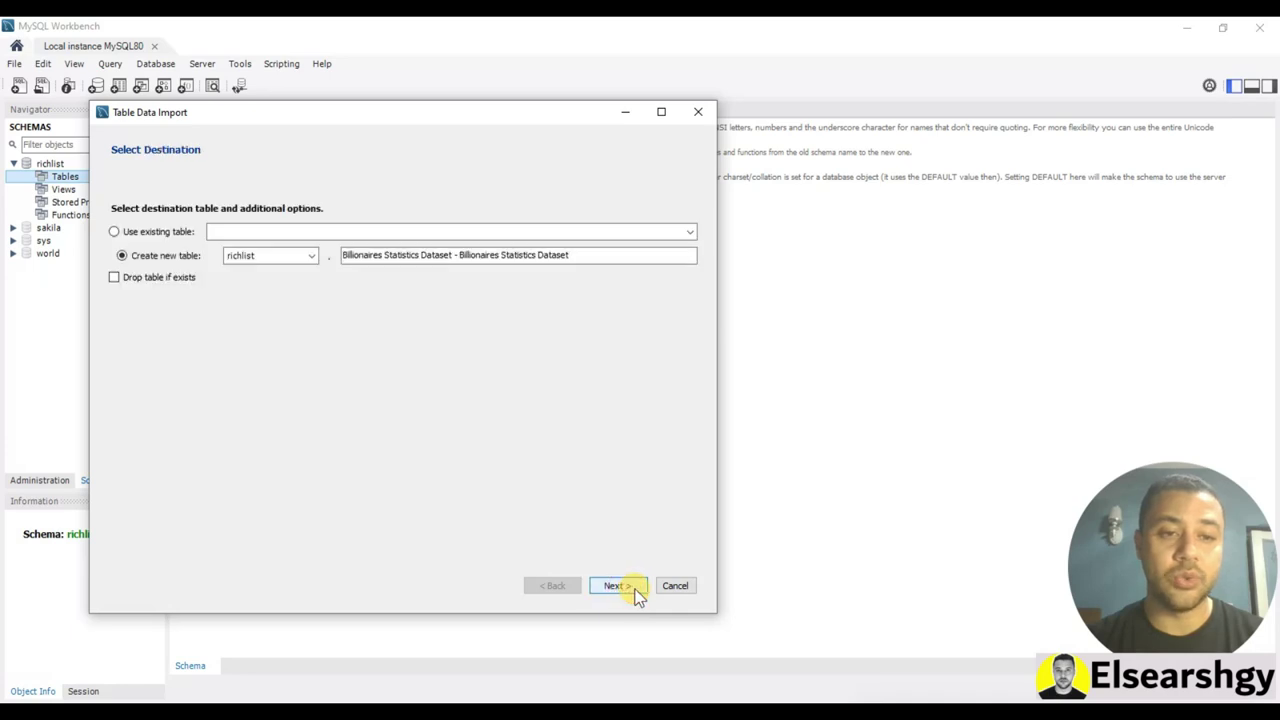
Name the new destination table Billionaires and run the import with detected columns
{"action": "left_click", "coordinate": [385, 254]}
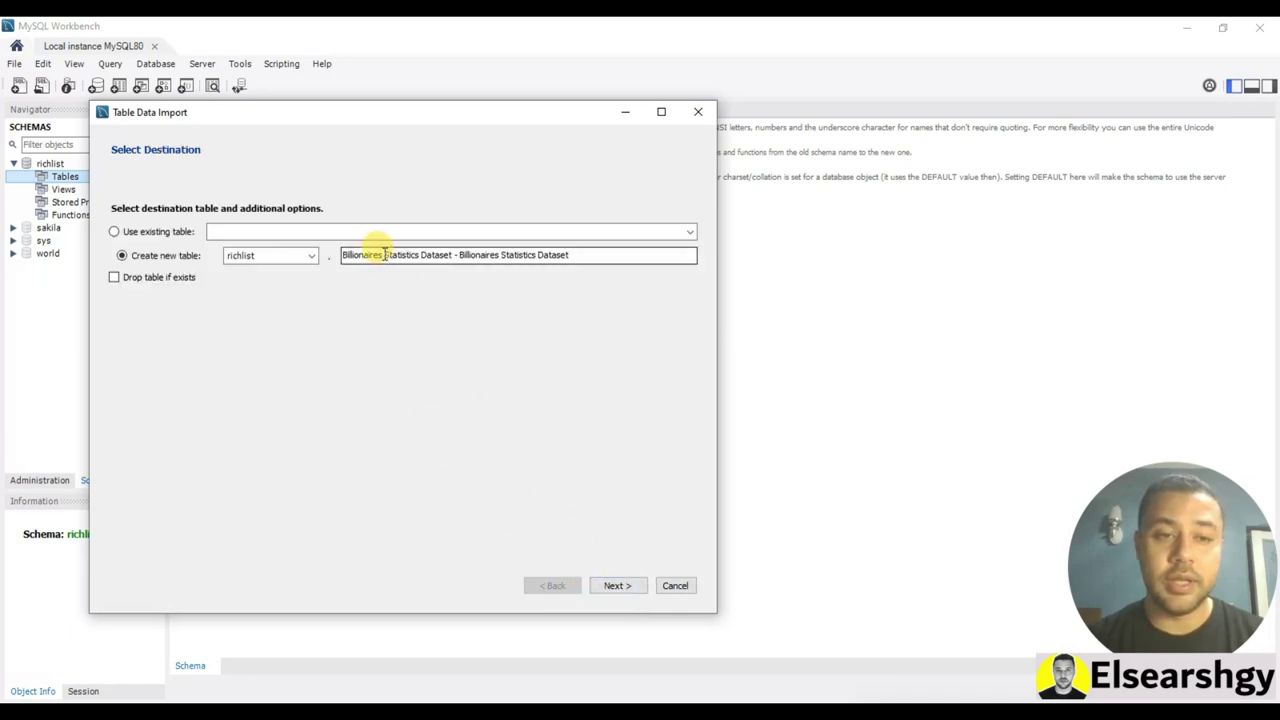
{"action": "left_click_drag", "start_coordinate": [385, 254], "coordinate": [651, 249]}
{"action": "key", "text": "BackSpace"}
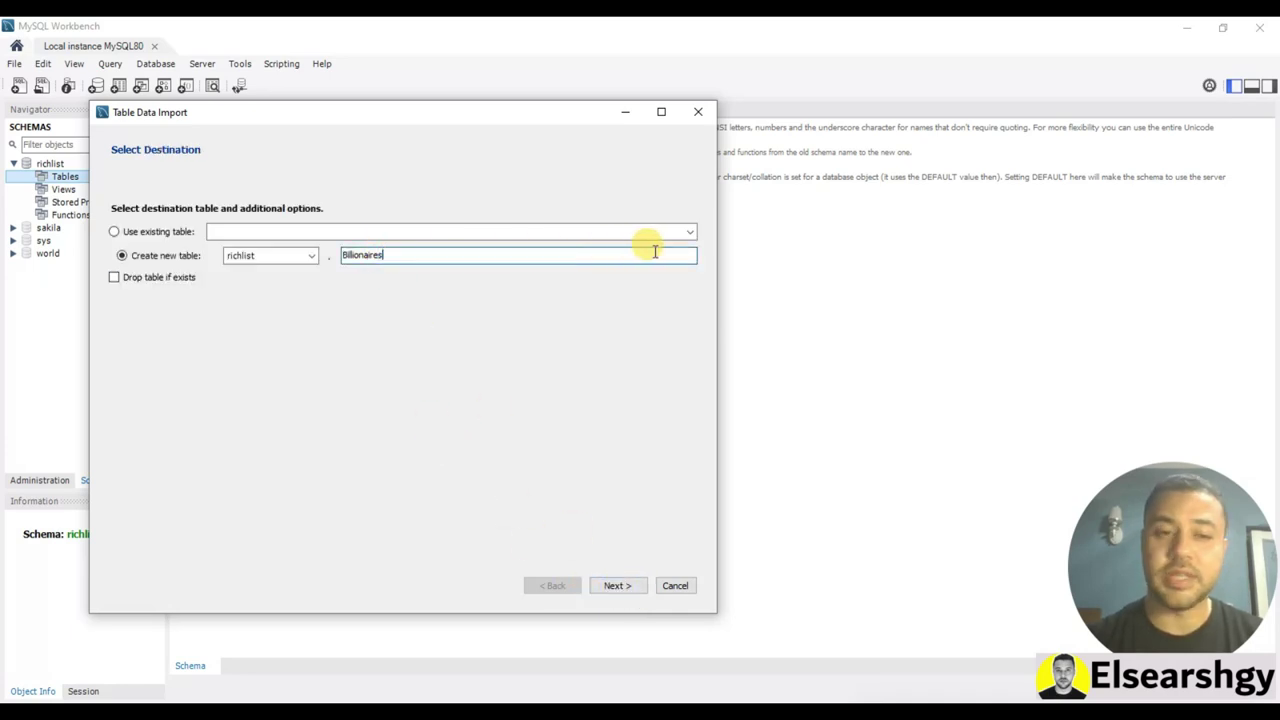
{"action": "left_click", "coordinate": [608, 586]}
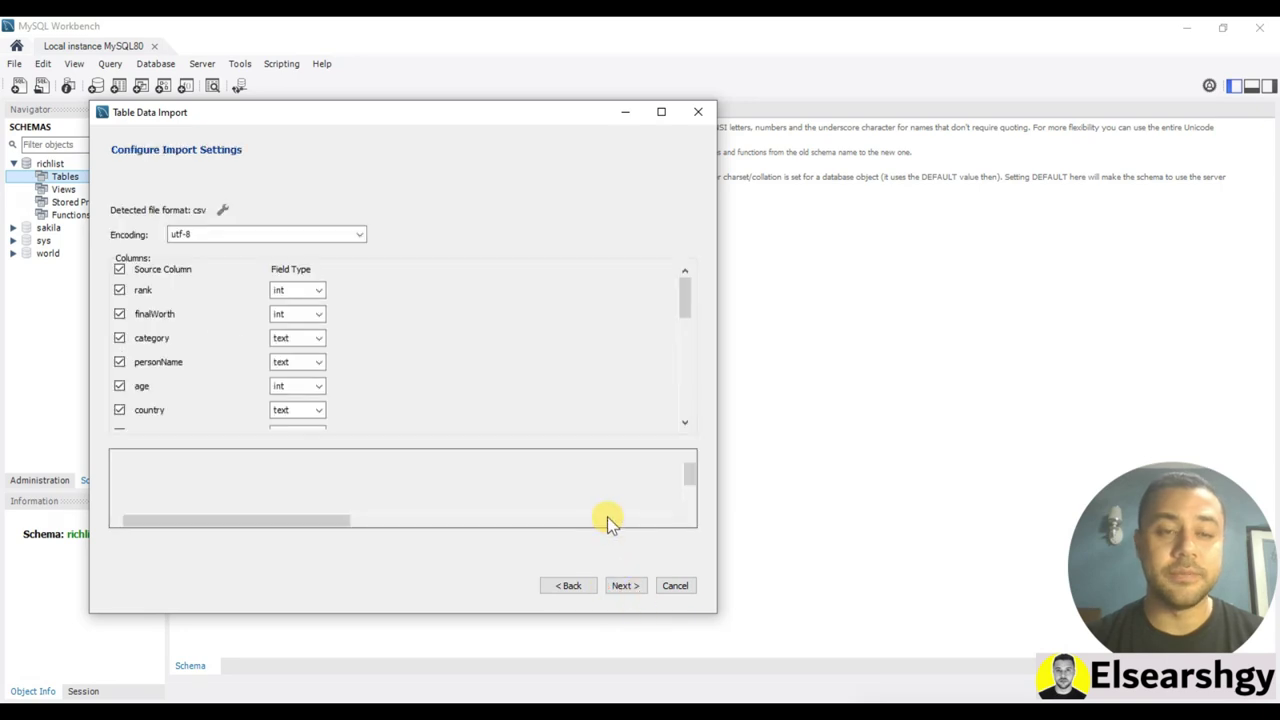
{"action": "left_click", "coordinate": [631, 587]}
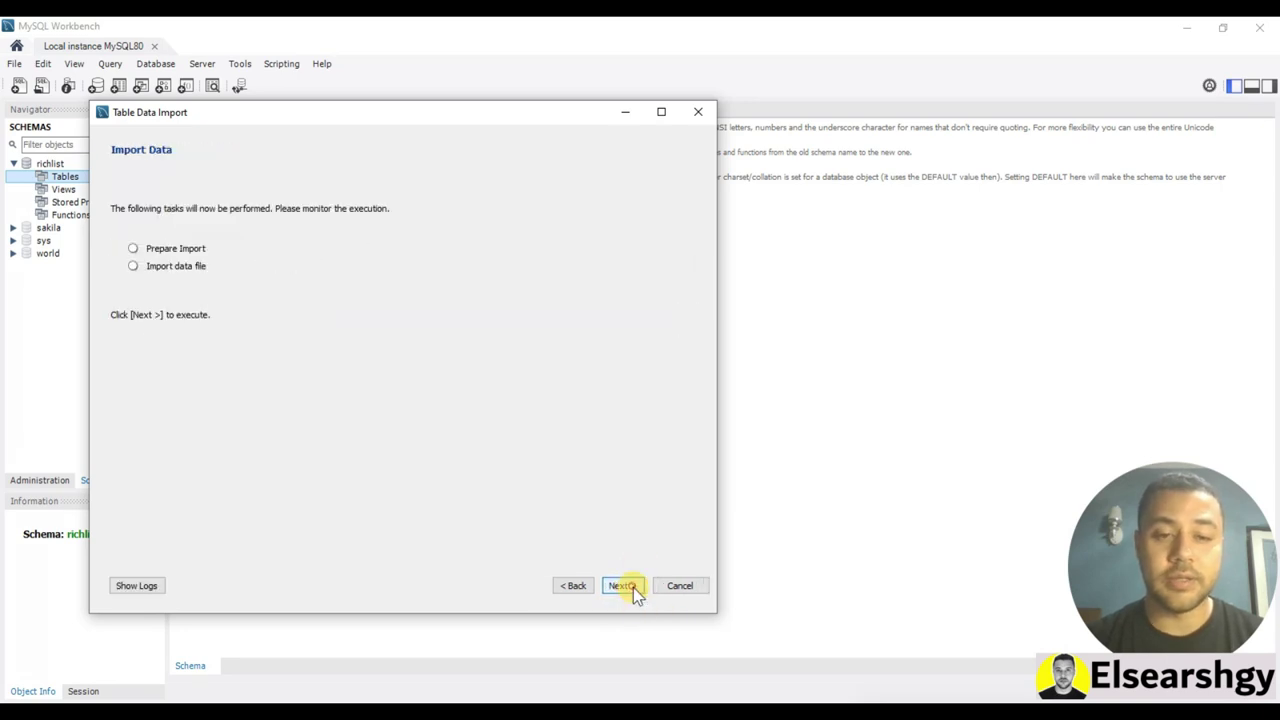
{"action": "left_click", "coordinate": [622, 586]}
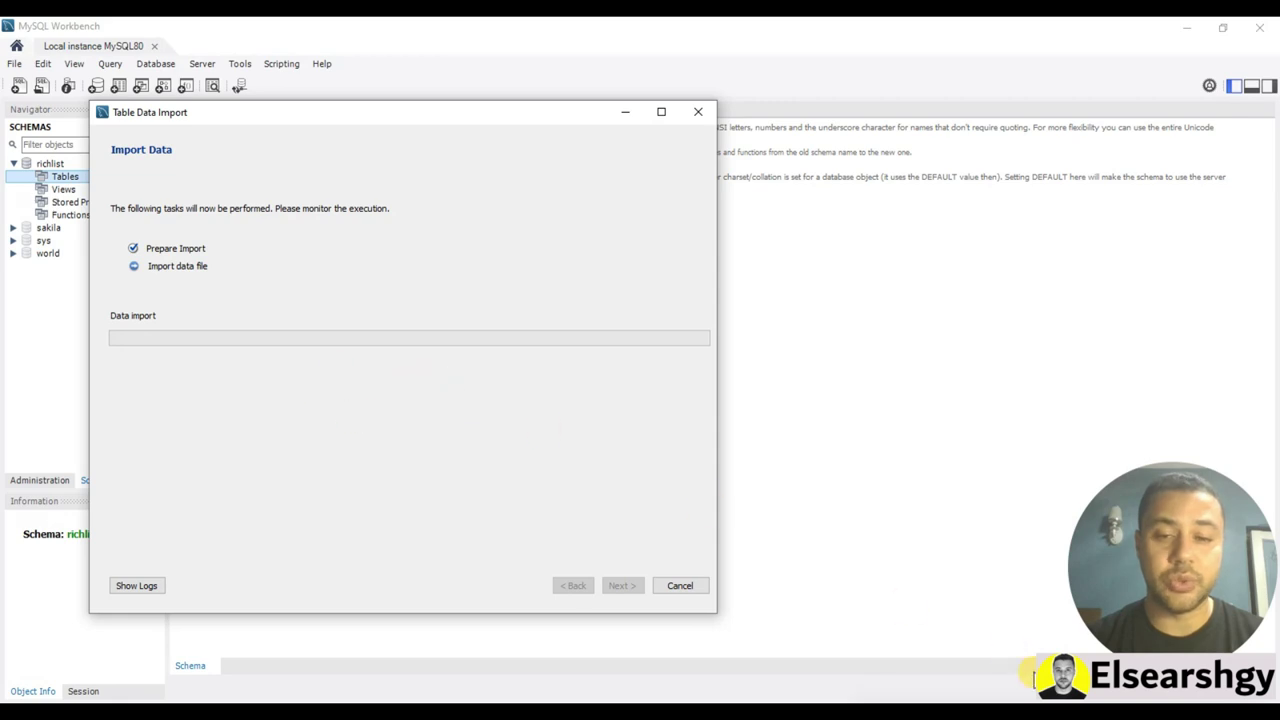
{"action": "left_click", "coordinate": [621, 585]}
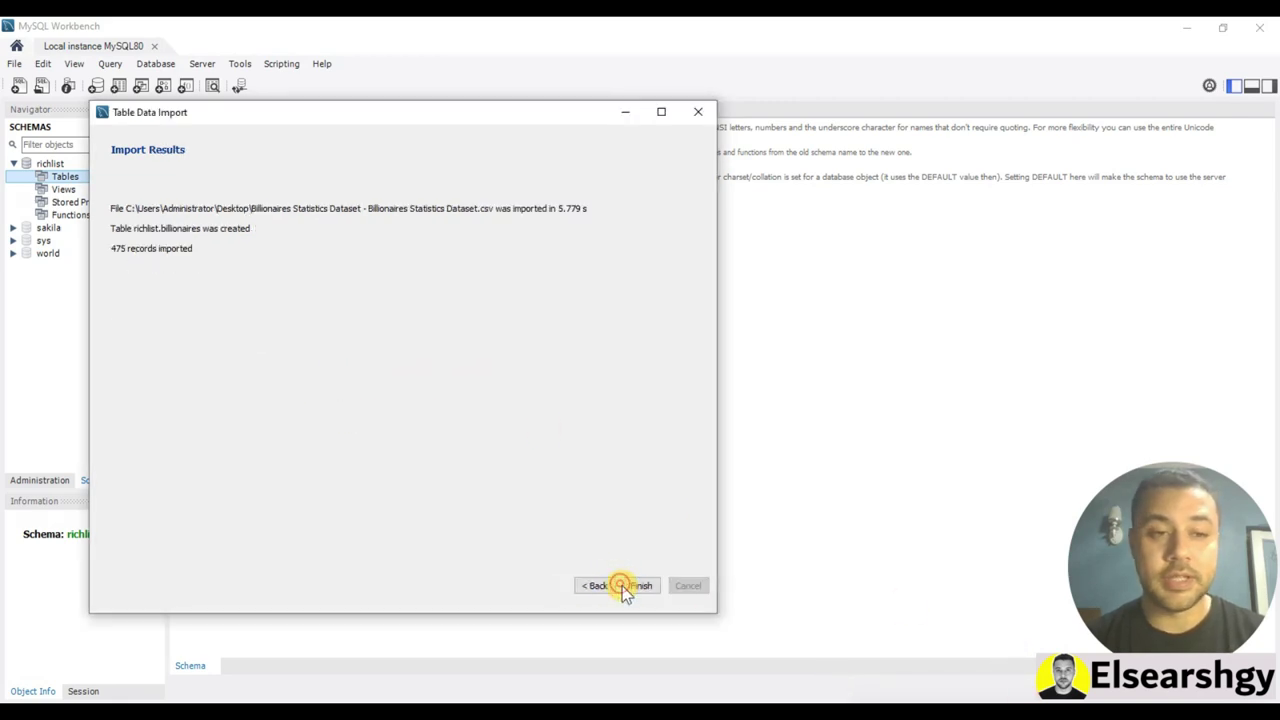
Close the import wizard, refresh the Navigator, and expand Tables to show billionaires
{"action": "left_click", "coordinate": [641, 586]}
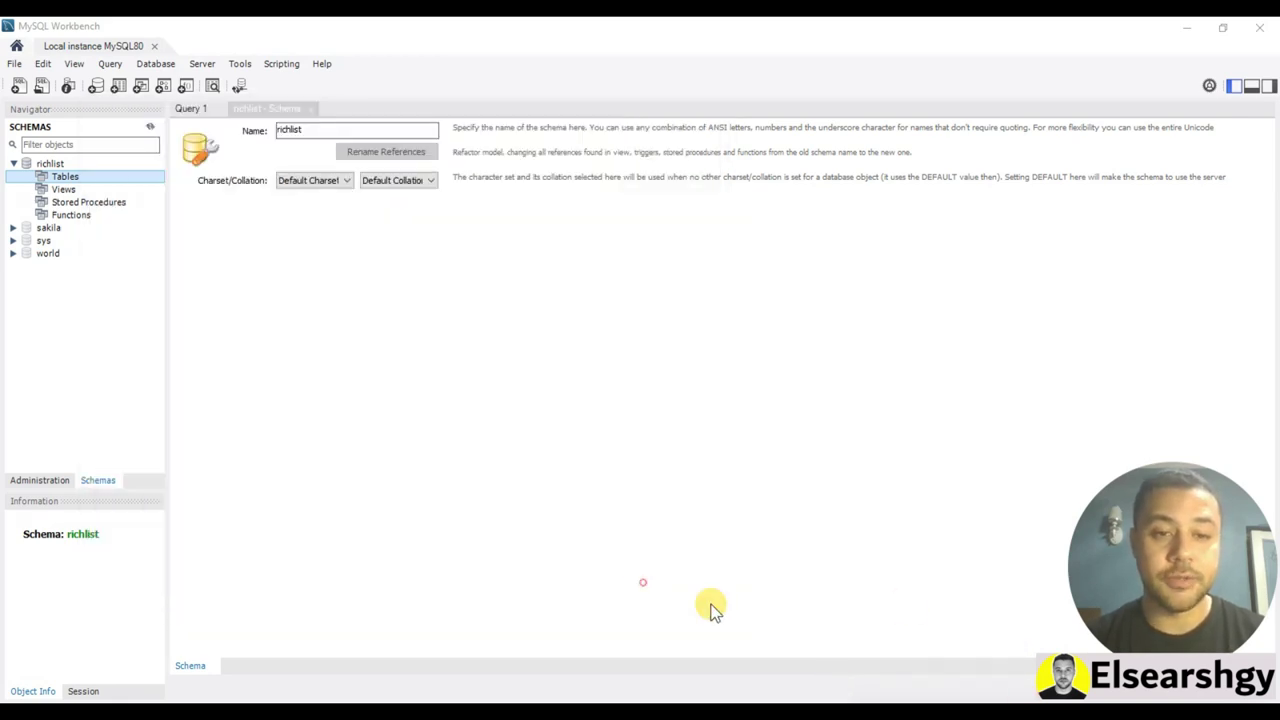
{"action": "left_click", "coordinate": [150, 126]}
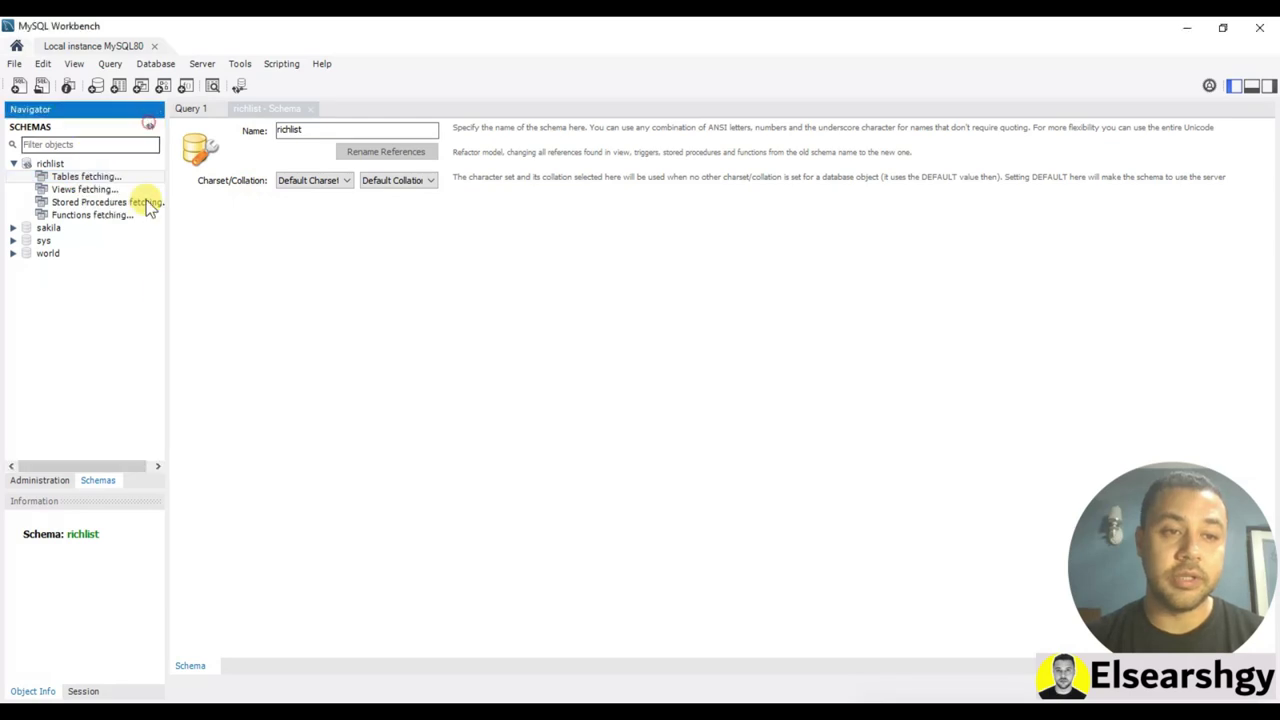
{"action": "left_click", "coordinate": [29, 176]}
{"action": "left_click", "coordinate": [87, 190]}
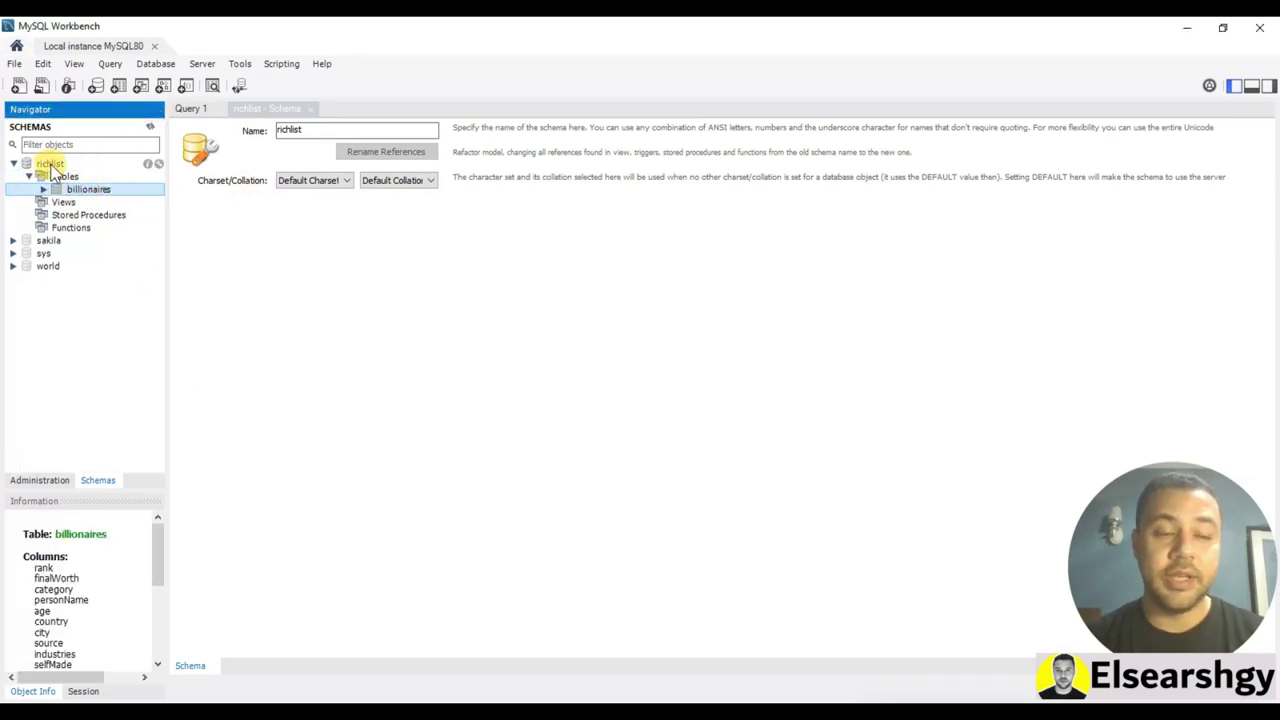
Make richlist the default schema and close the schema editor, leaving Query 1 open
{"action": "left_click", "coordinate": [50, 164]}
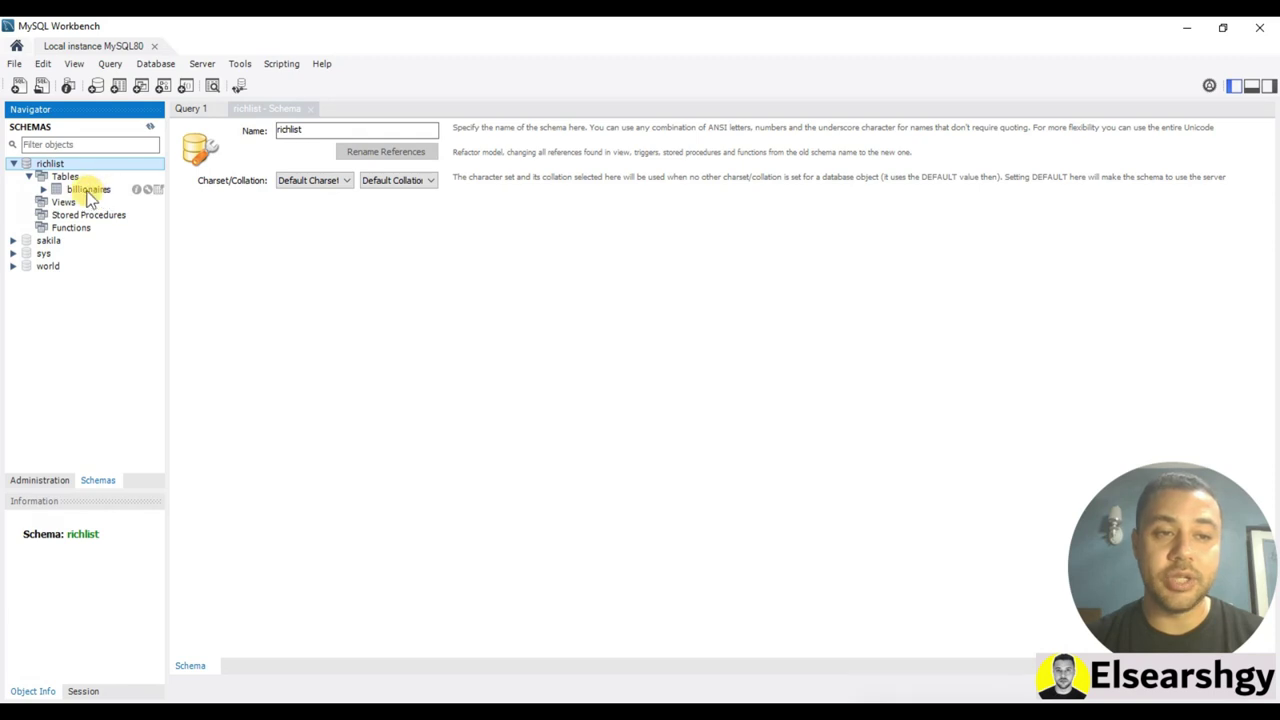
{"action": "double_click", "coordinate": [49, 164]}
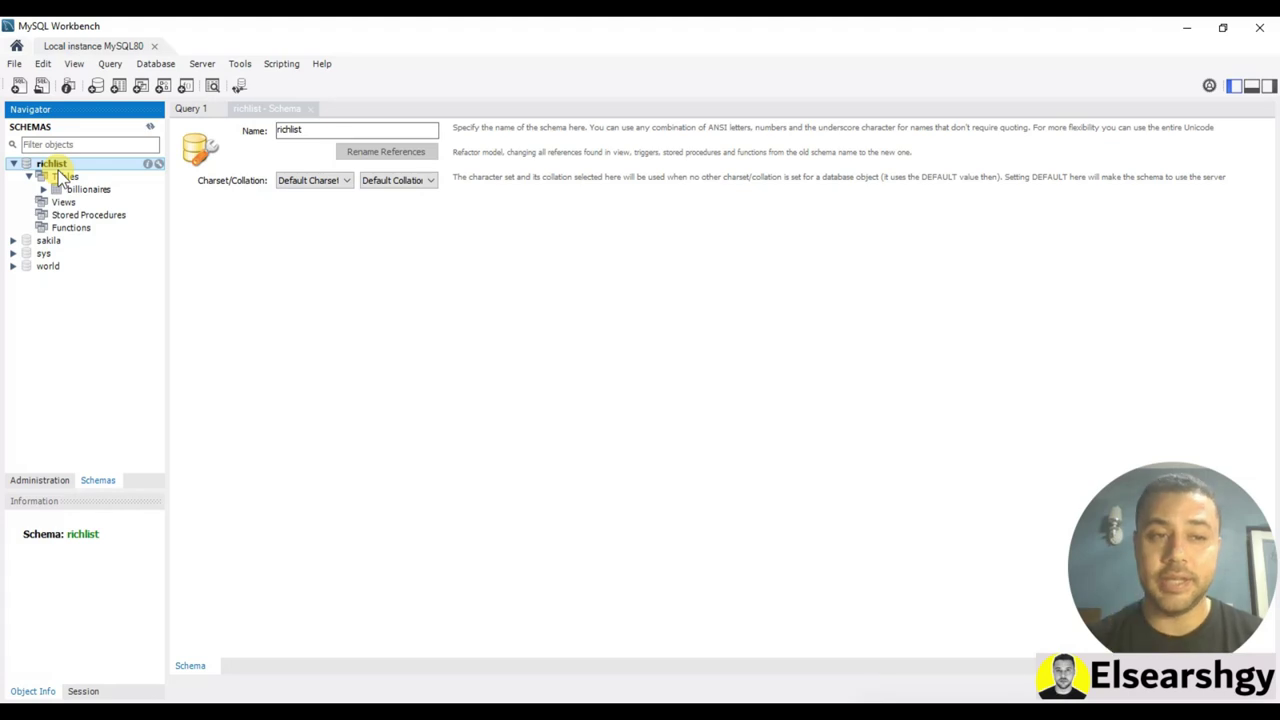
{"action": "left_click", "coordinate": [90, 189]}
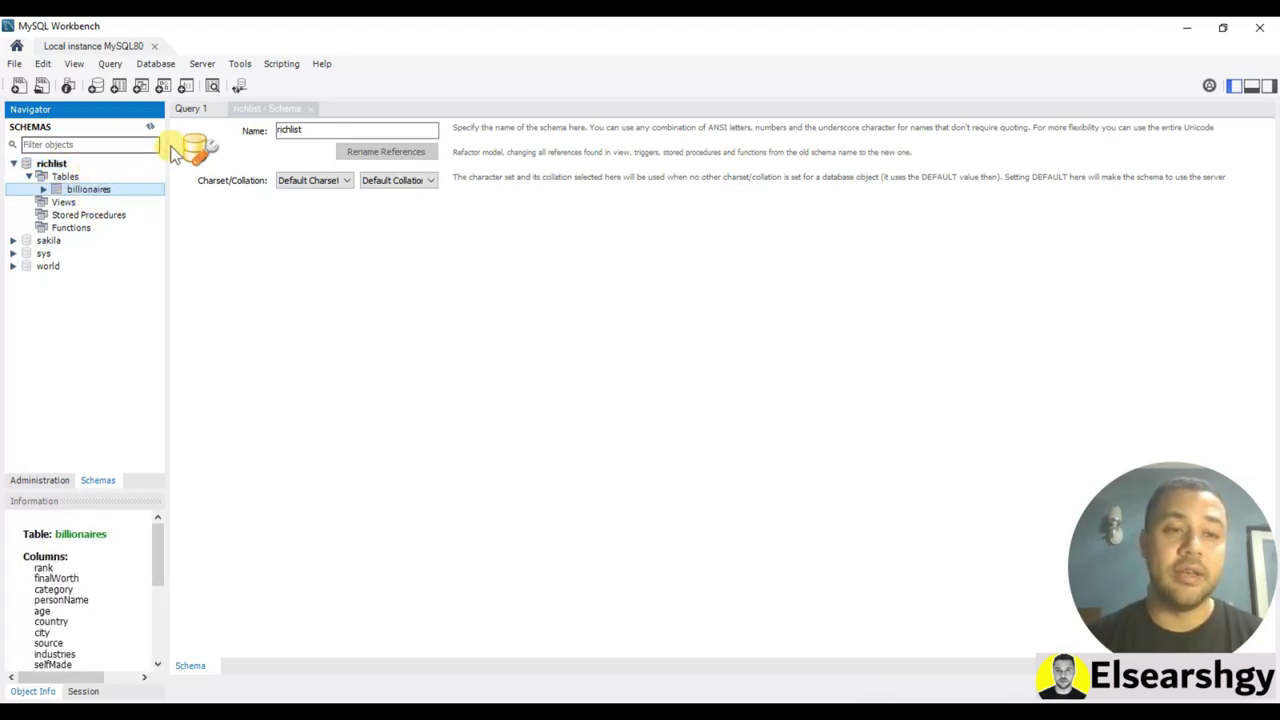
{"action": "left_click", "coordinate": [310, 108]}
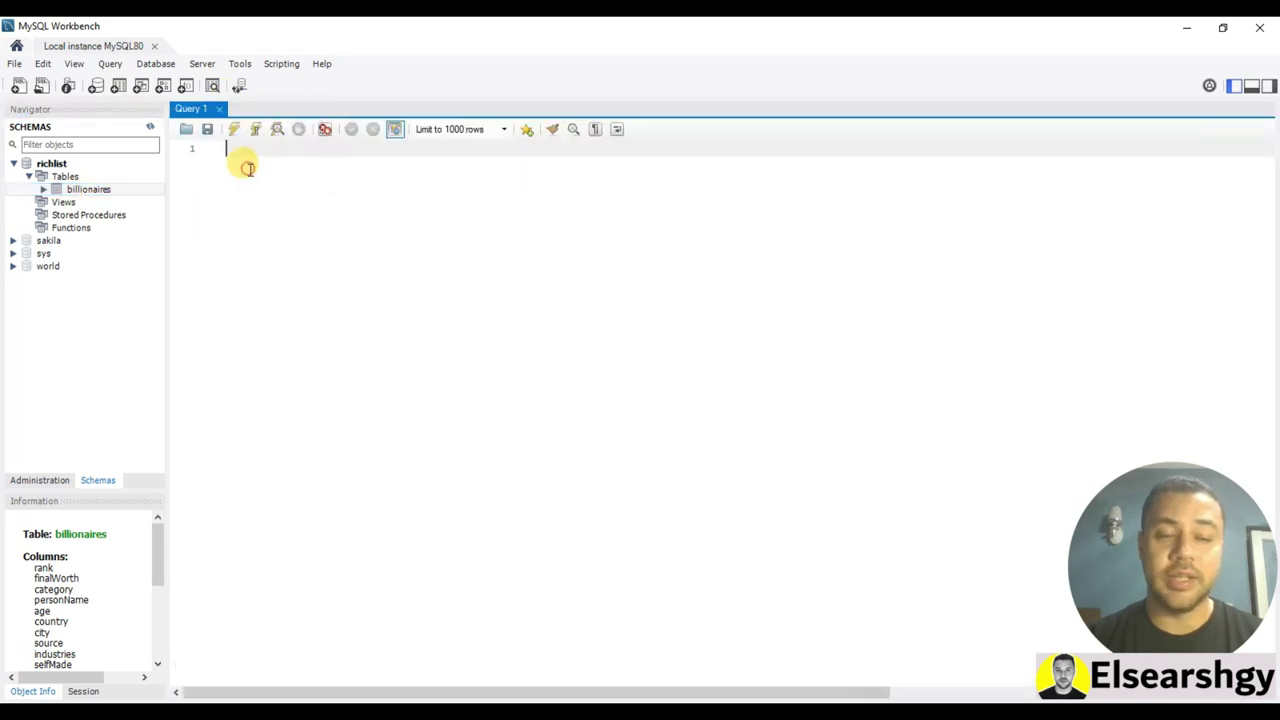